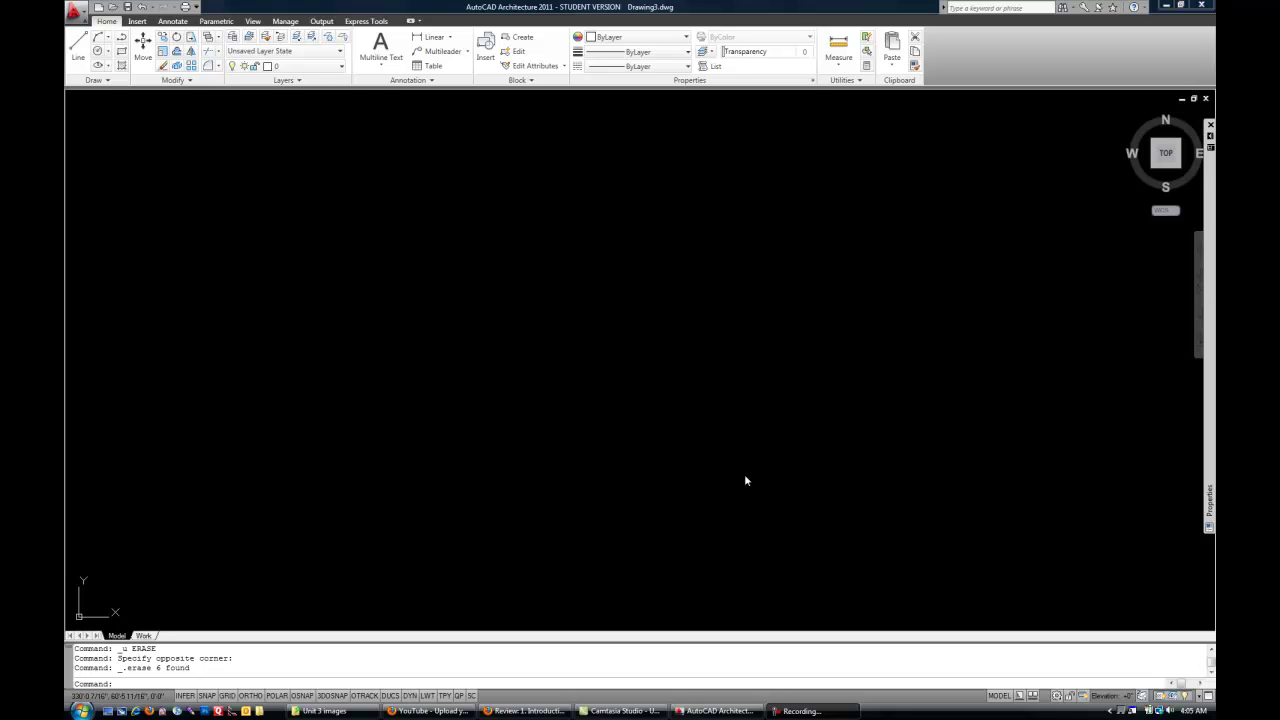
- Activate the empty drawing window after the six earlier objects are erased
left_click(409, 472)
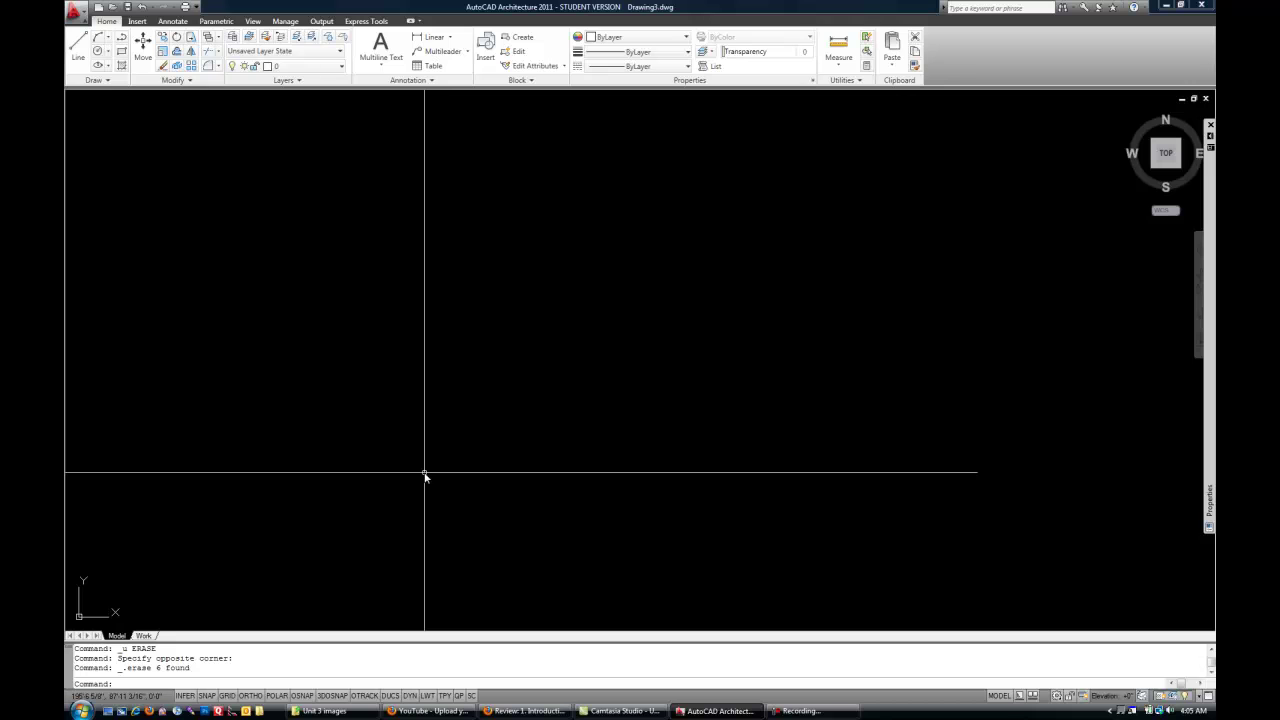
- Confirm the UNITS settings stay at Architectural lengths in Inches and Decimal Degrees
type("units")
key("Return")
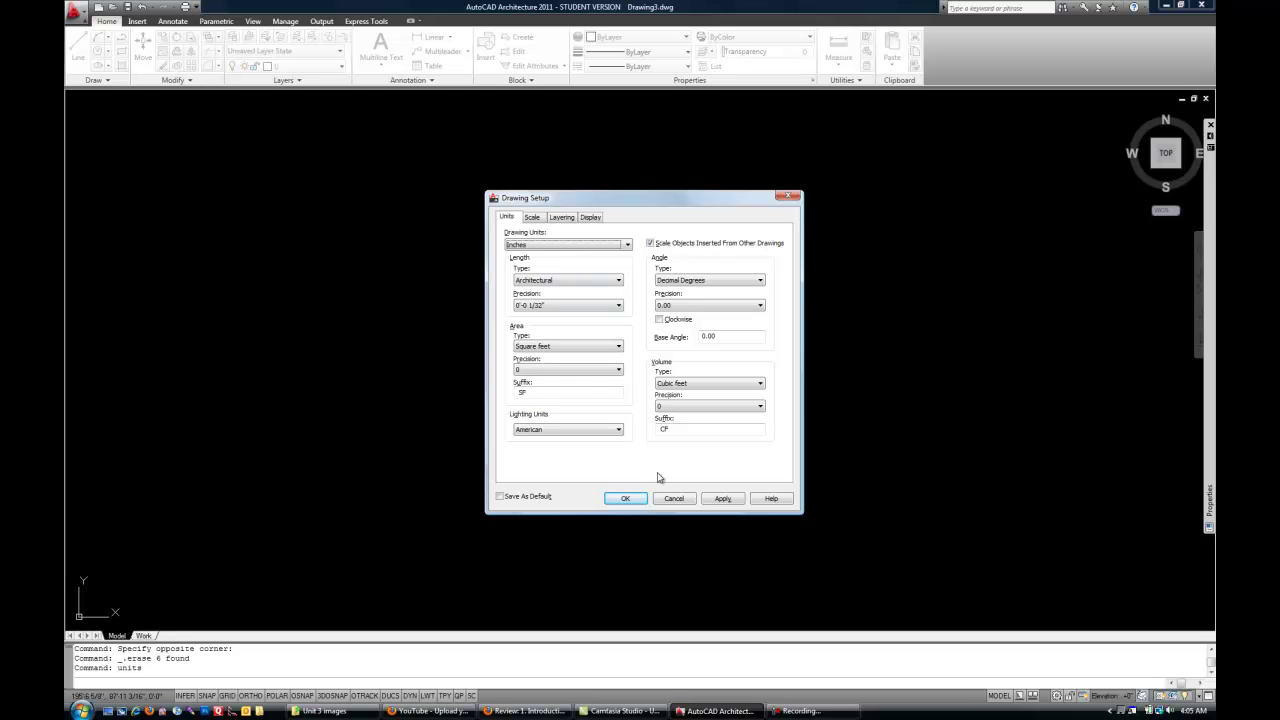
left_click(645, 503)
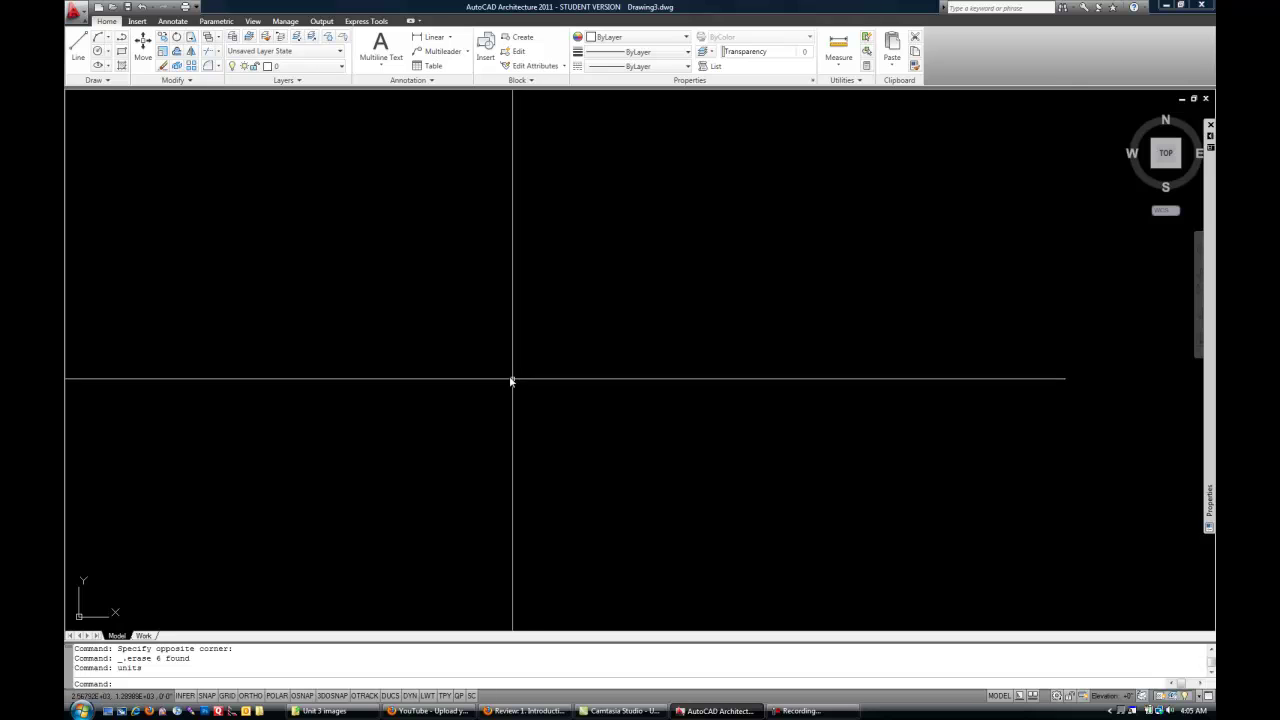
- Start a line, place its first point, and turn Ortho on
type("l")
key("Return")
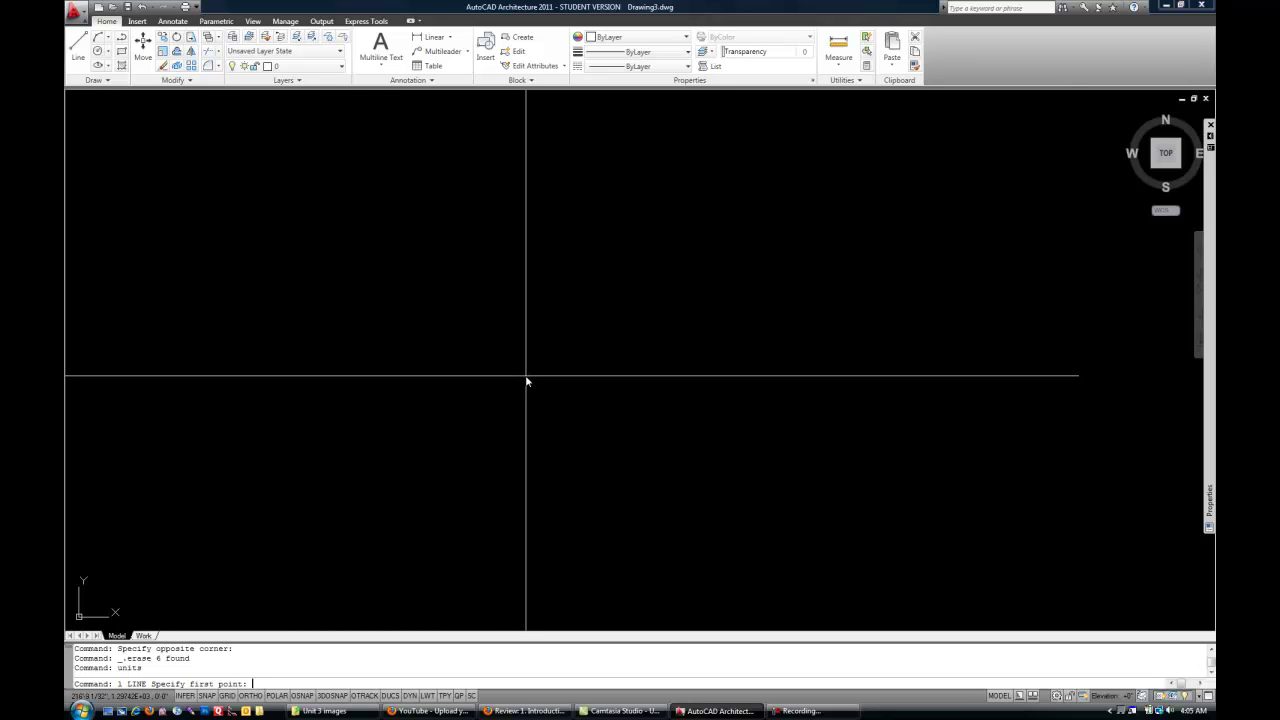
left_click(508, 377)
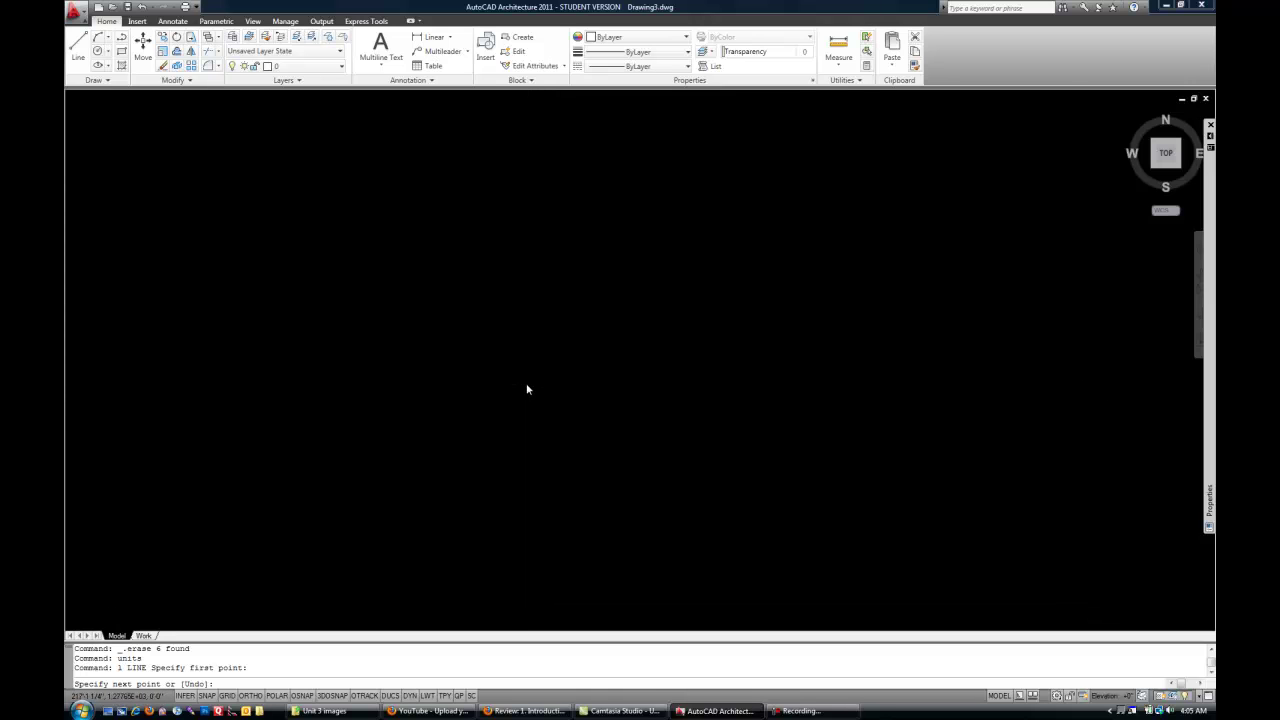
middle_click_drag(526, 391, 633, 440)
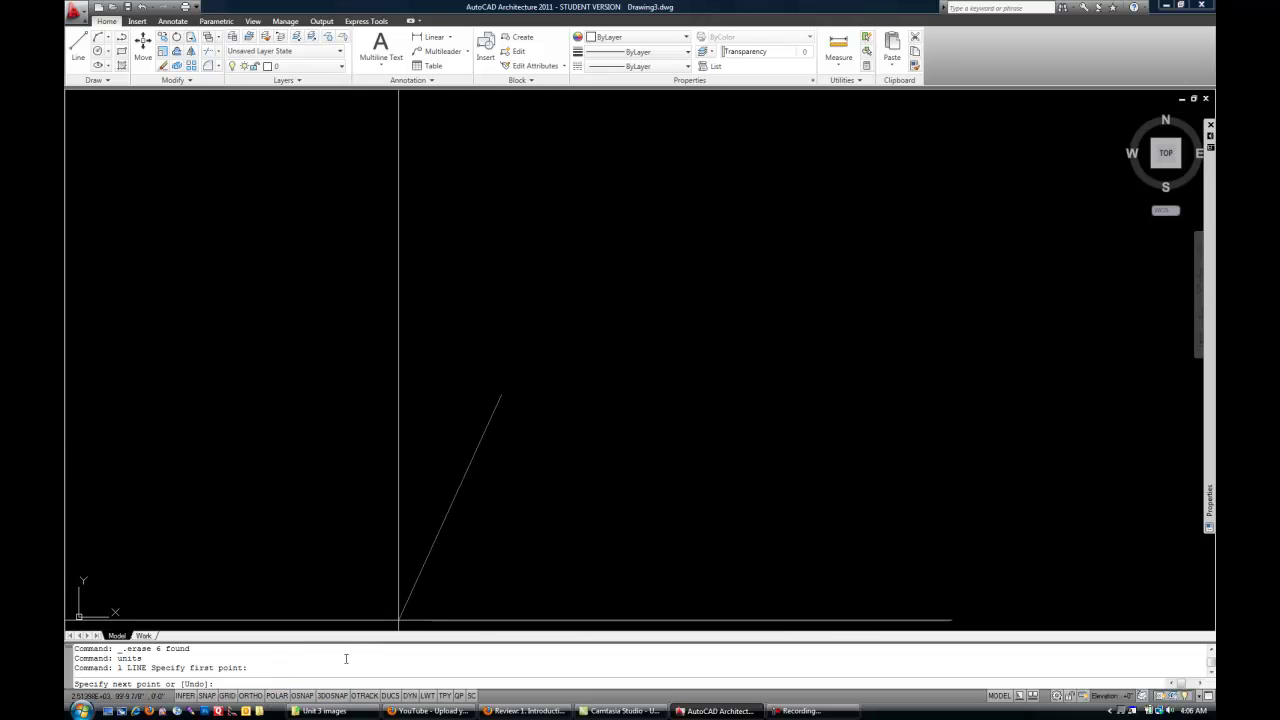
left_click(250, 695)
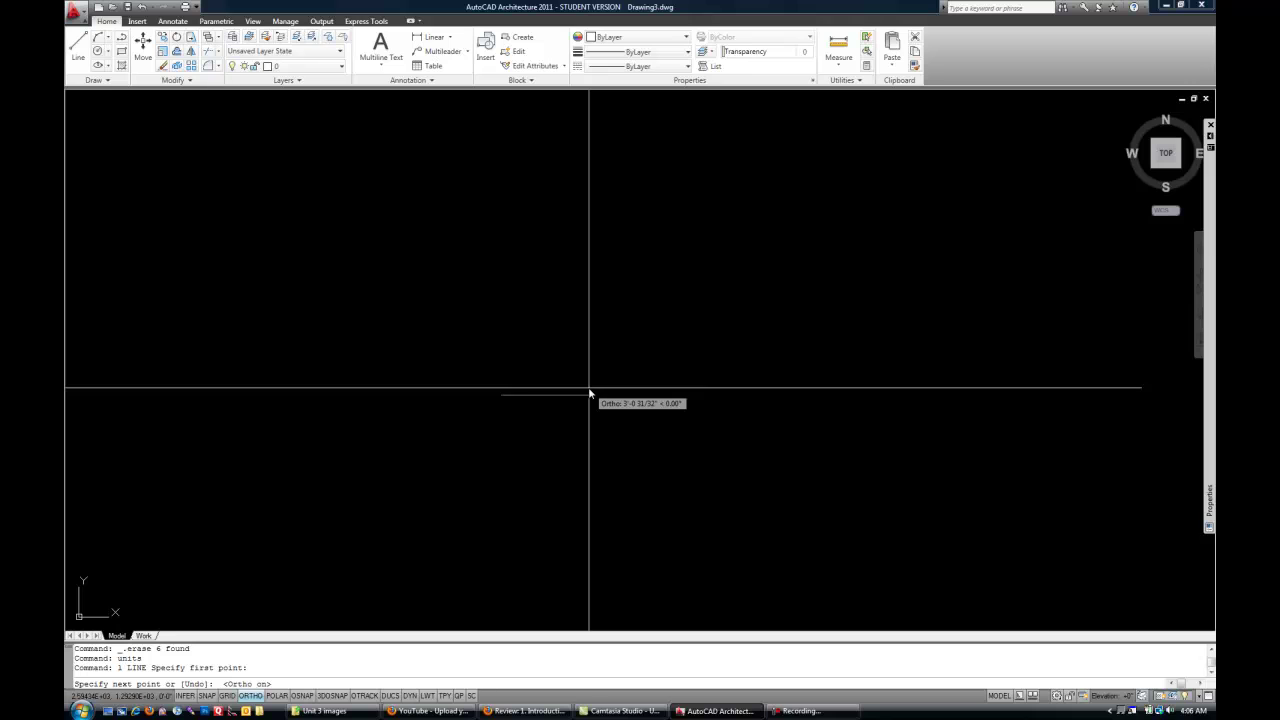
- Toggle Ortho off and back on with F8, then zoom in around the start point
key("F8")
key("F8")
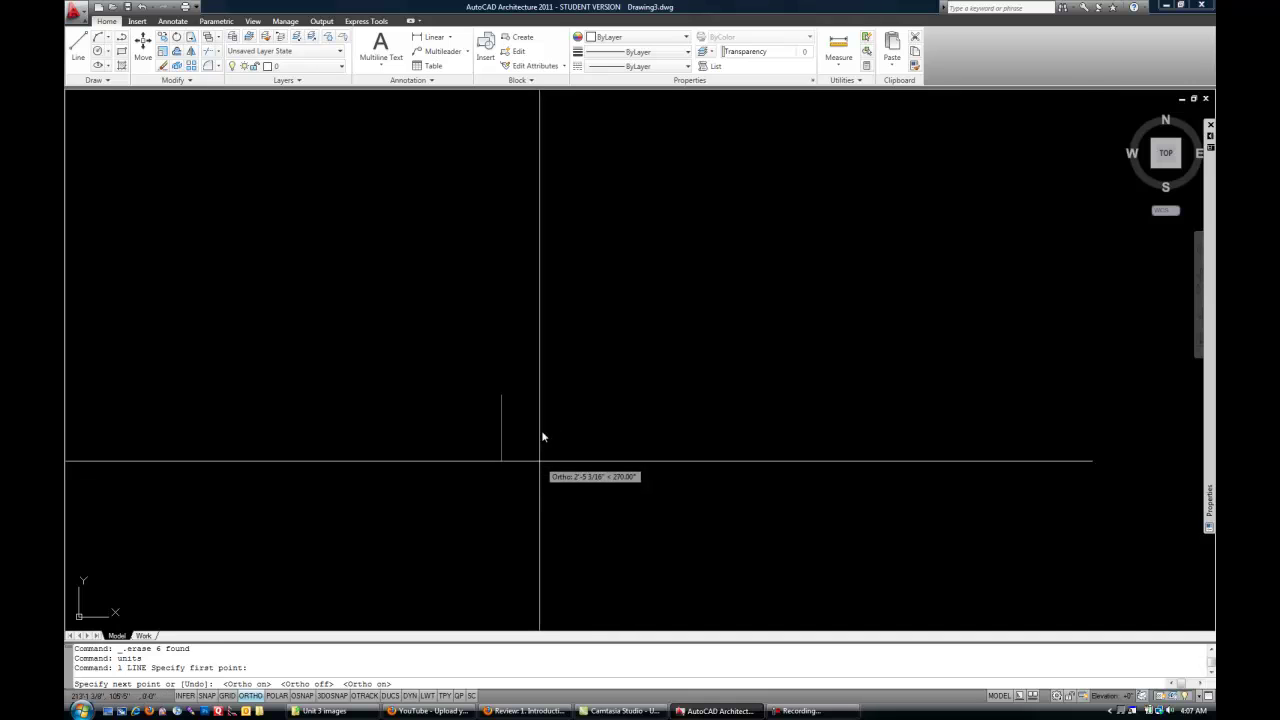
scroll(549, 398, "up", 4)
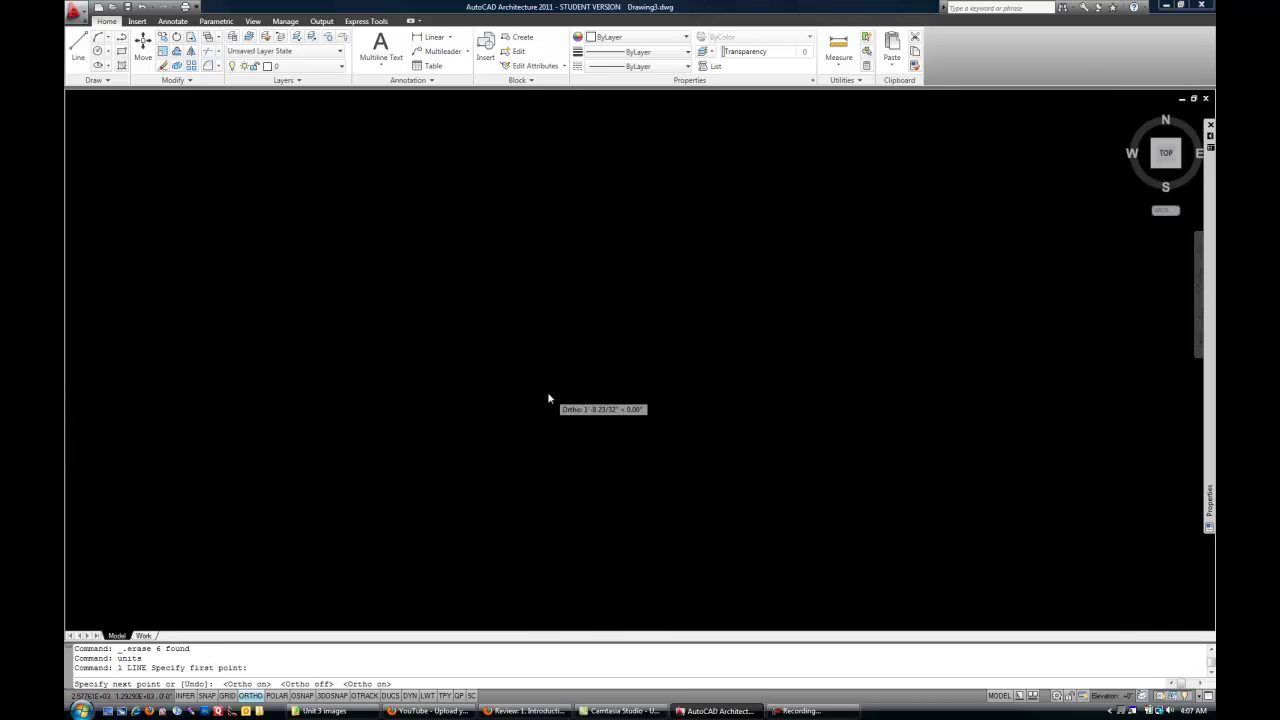
middle_click_drag(524, 401, 634, 370)
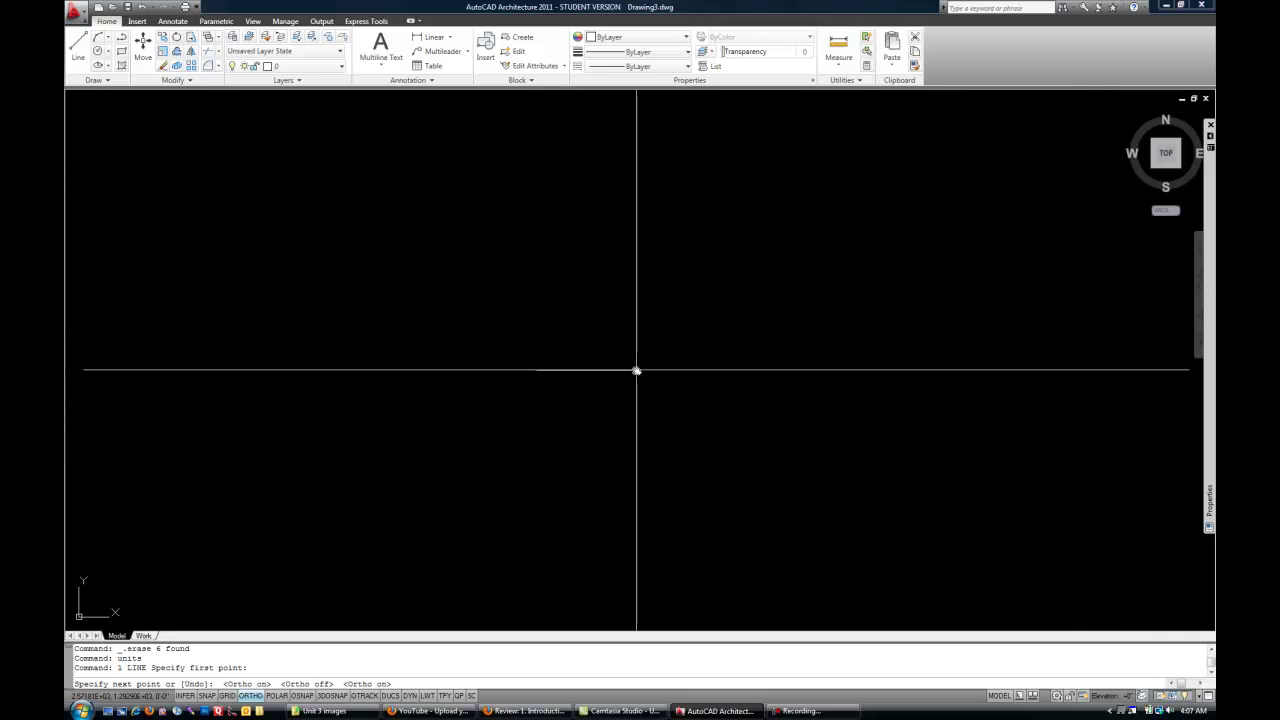
scroll(627, 381, "up", 2)
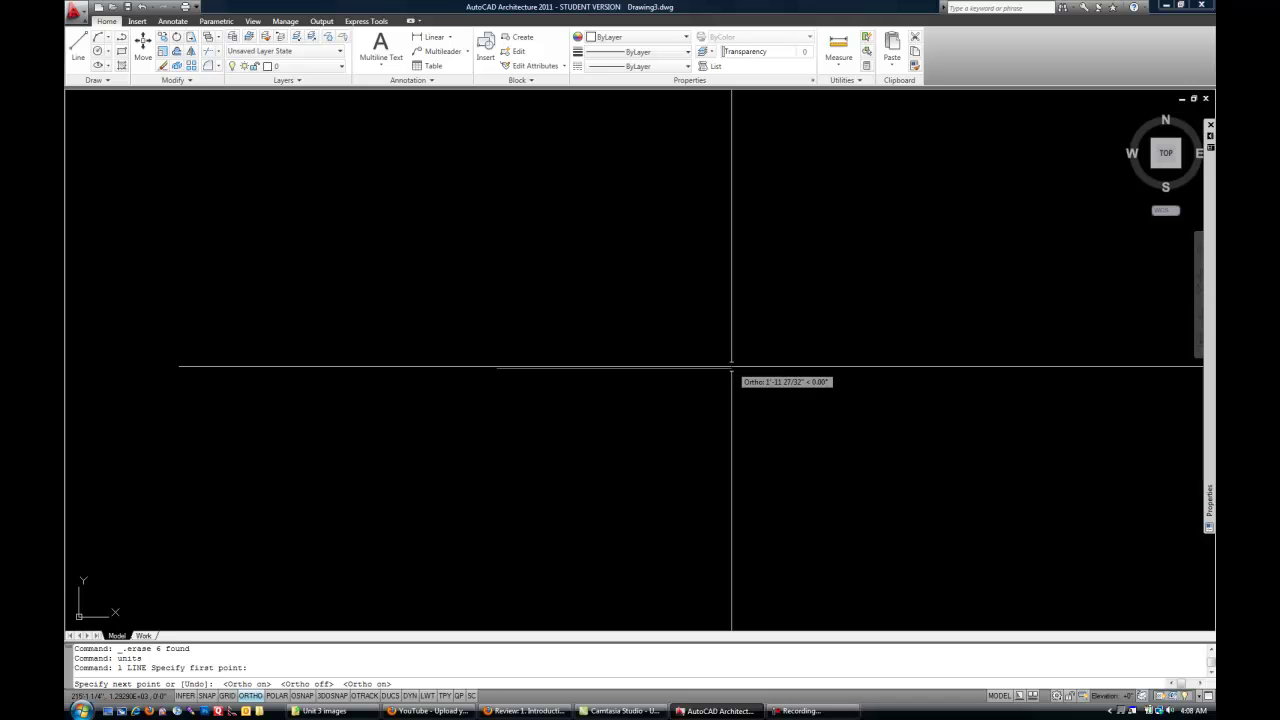
- Enter 12' to draw the horizontal segment, then zoom and pan to view it
type("12'")
key("Return")
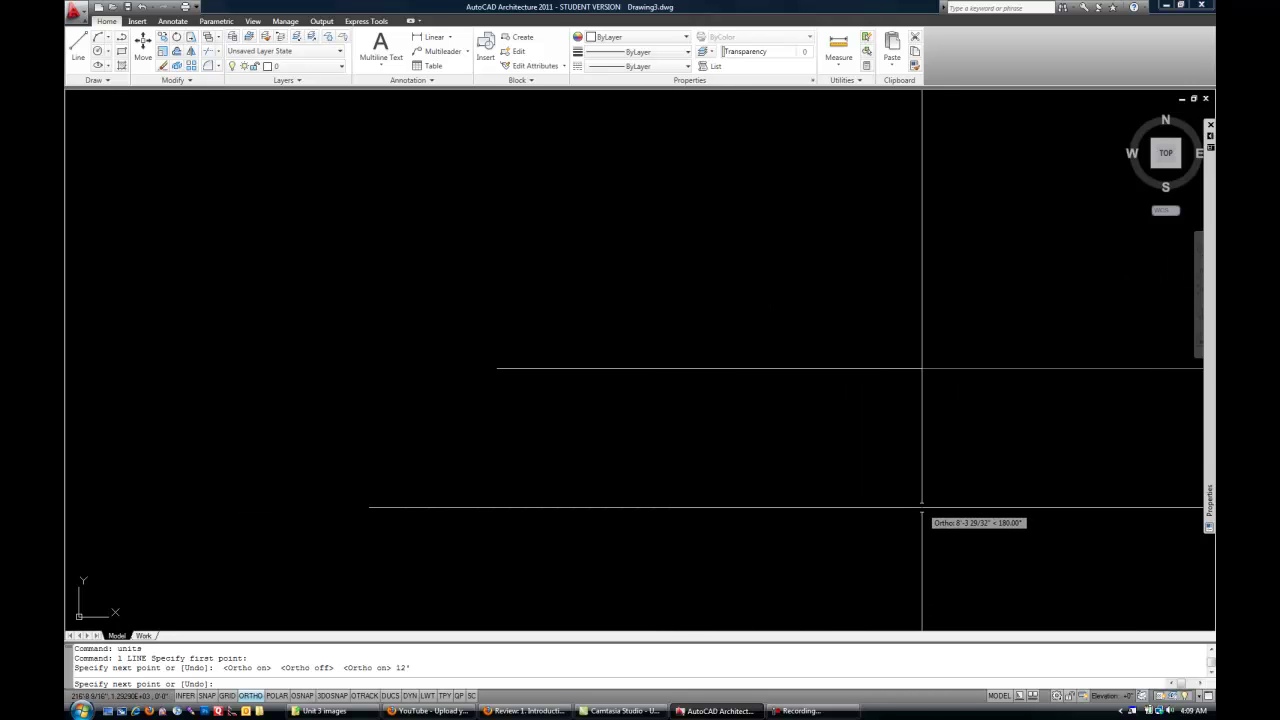
scroll(850, 495, "down", 6)
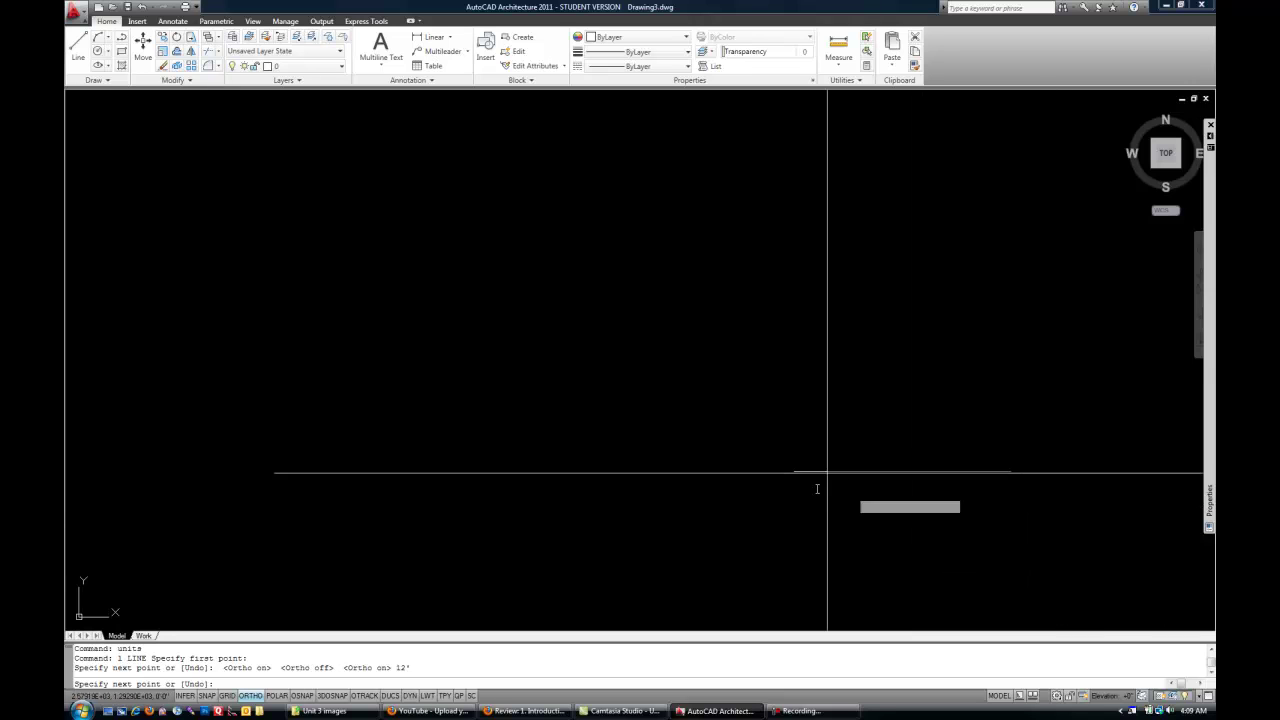
middle_click_drag(854, 517, 717, 532)
scroll(740, 515, "up", 5)
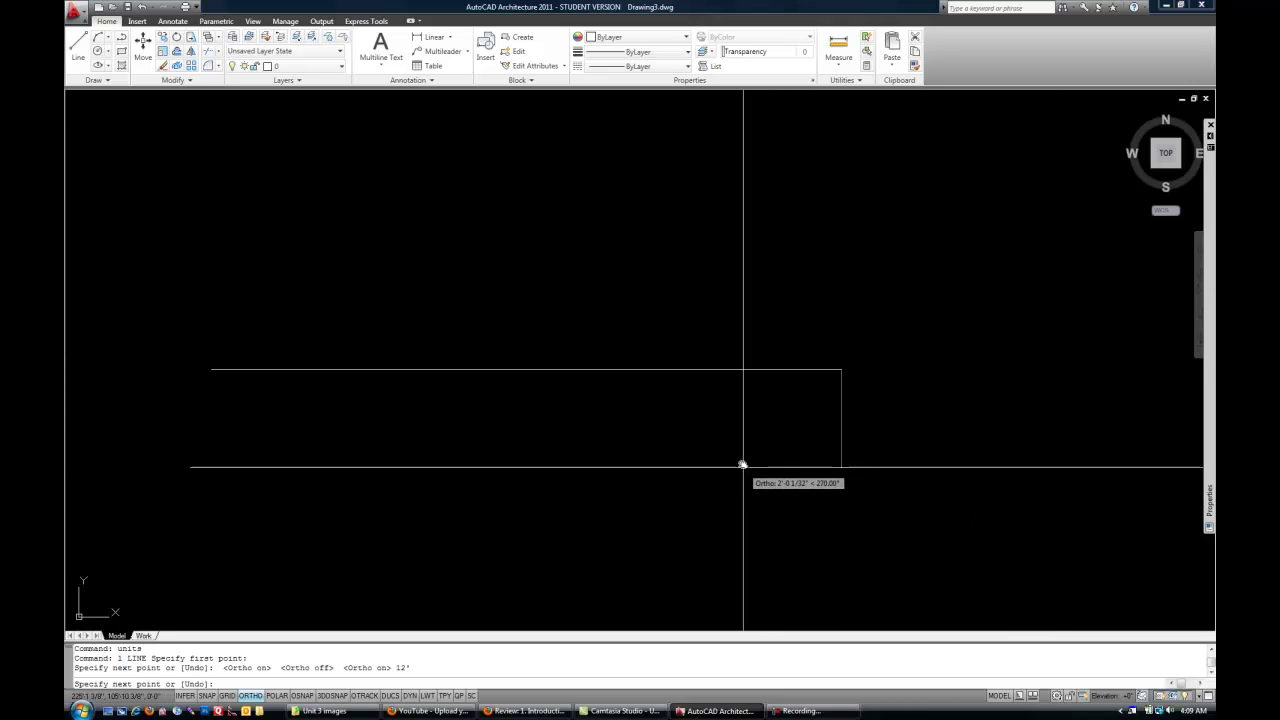
scroll(761, 495, "up", 2)
scroll(790, 505, "down", 3)
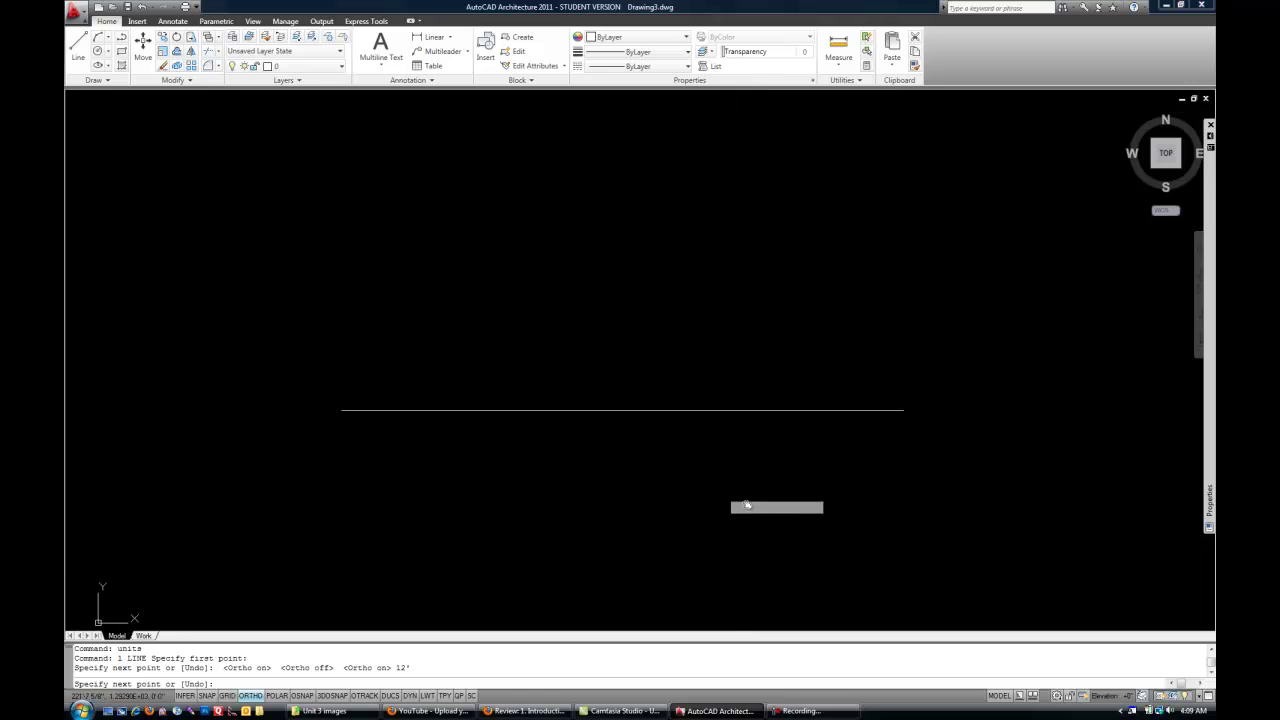
scroll(751, 506, "up", 2)
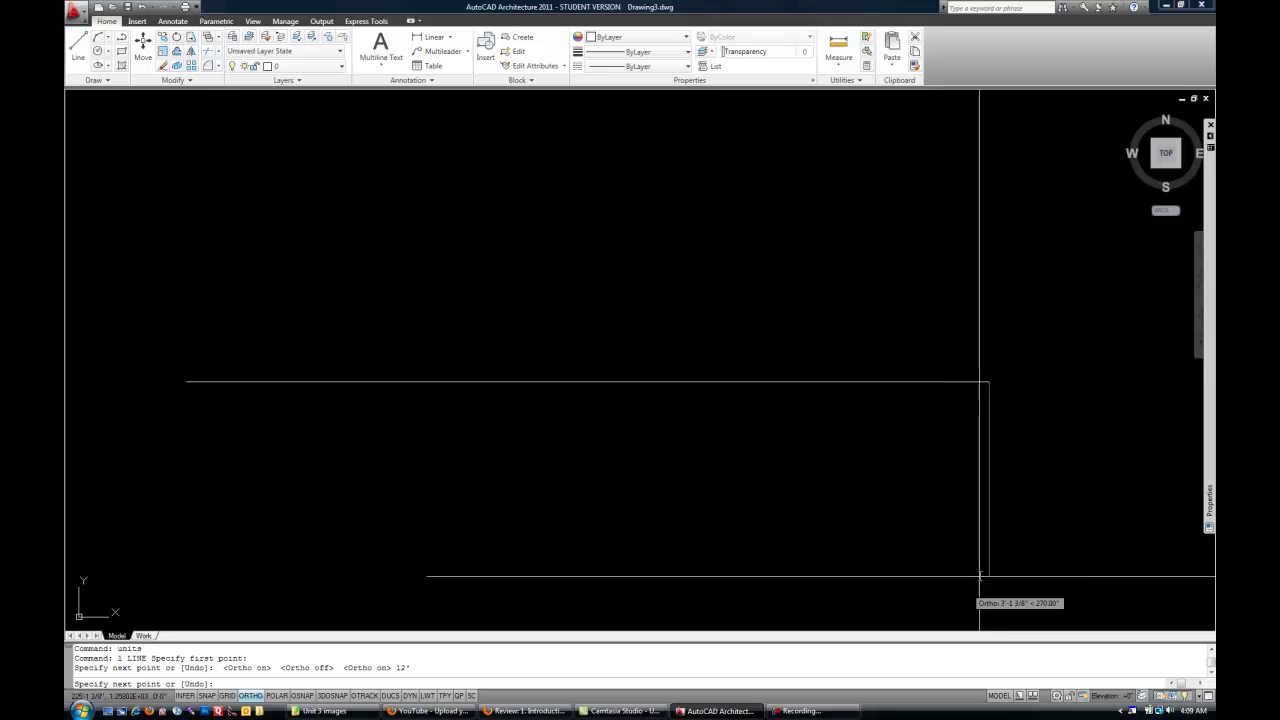
- End the line, switch from Ortho to Polar tracking, and start a new LINE
key("Escape")
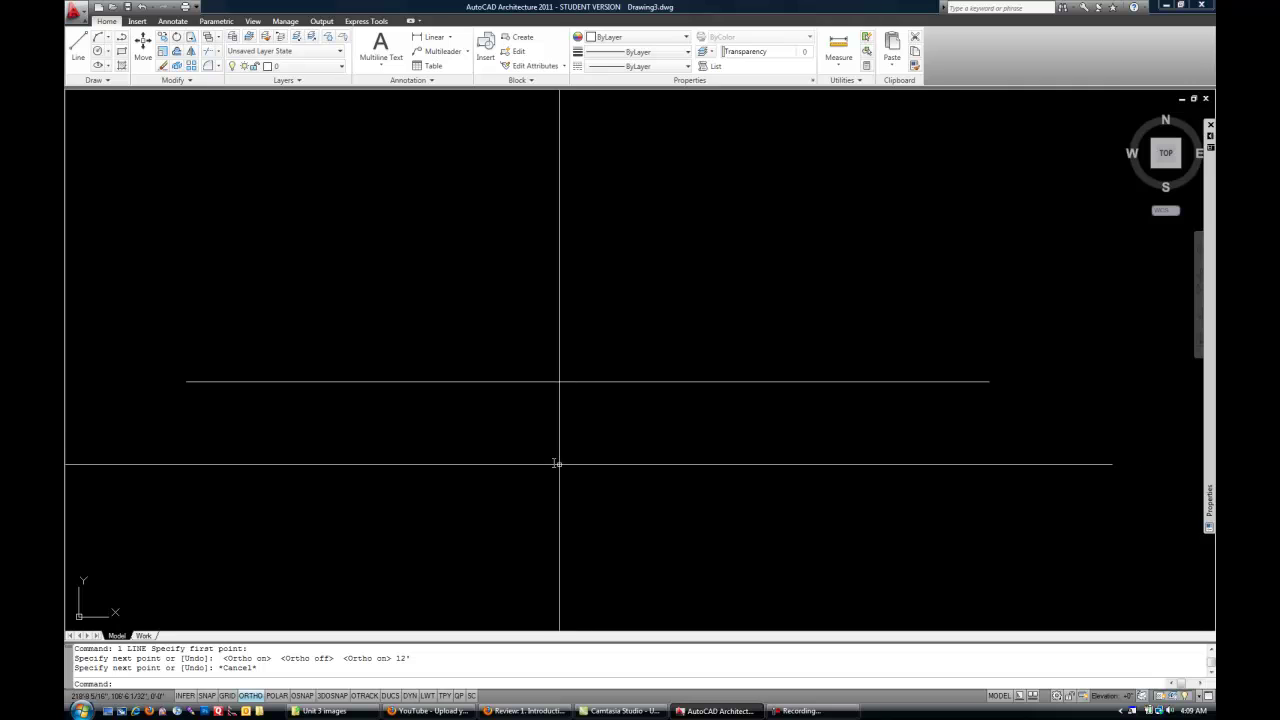
middle_click_drag(534, 474, 610, 487)
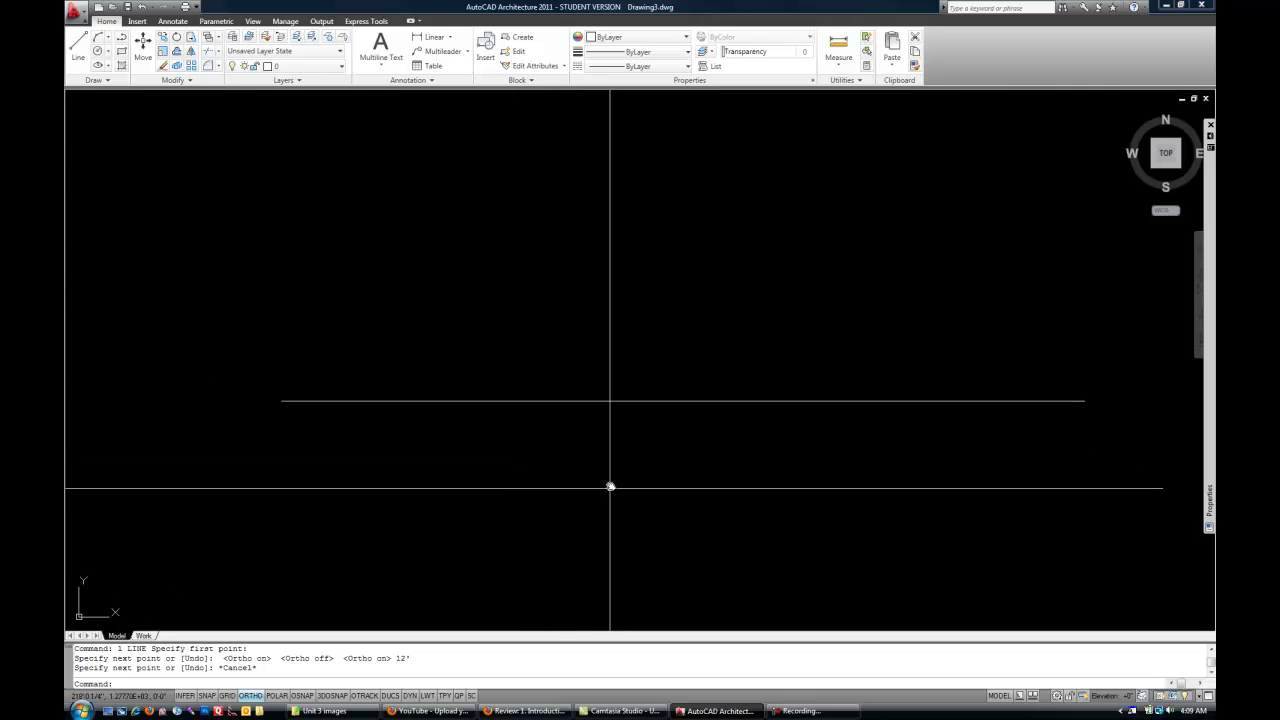
left_click(277, 696)
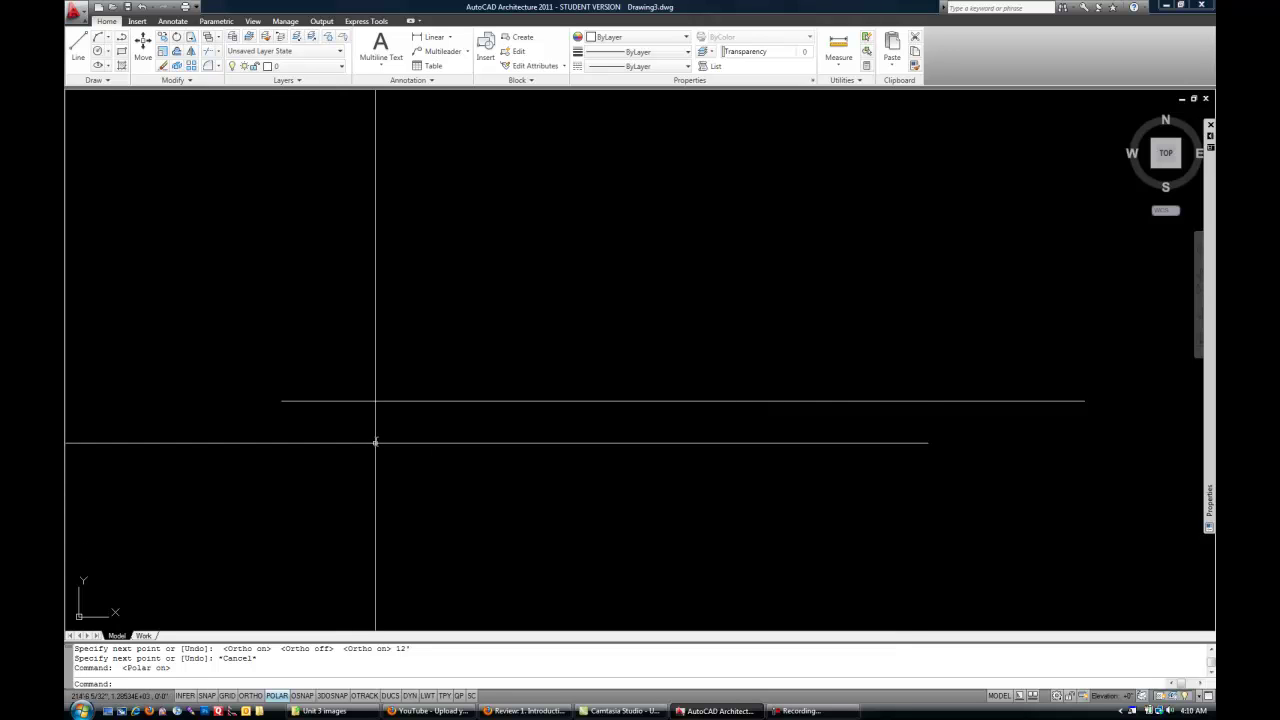
scroll(500, 435, "down", 2)
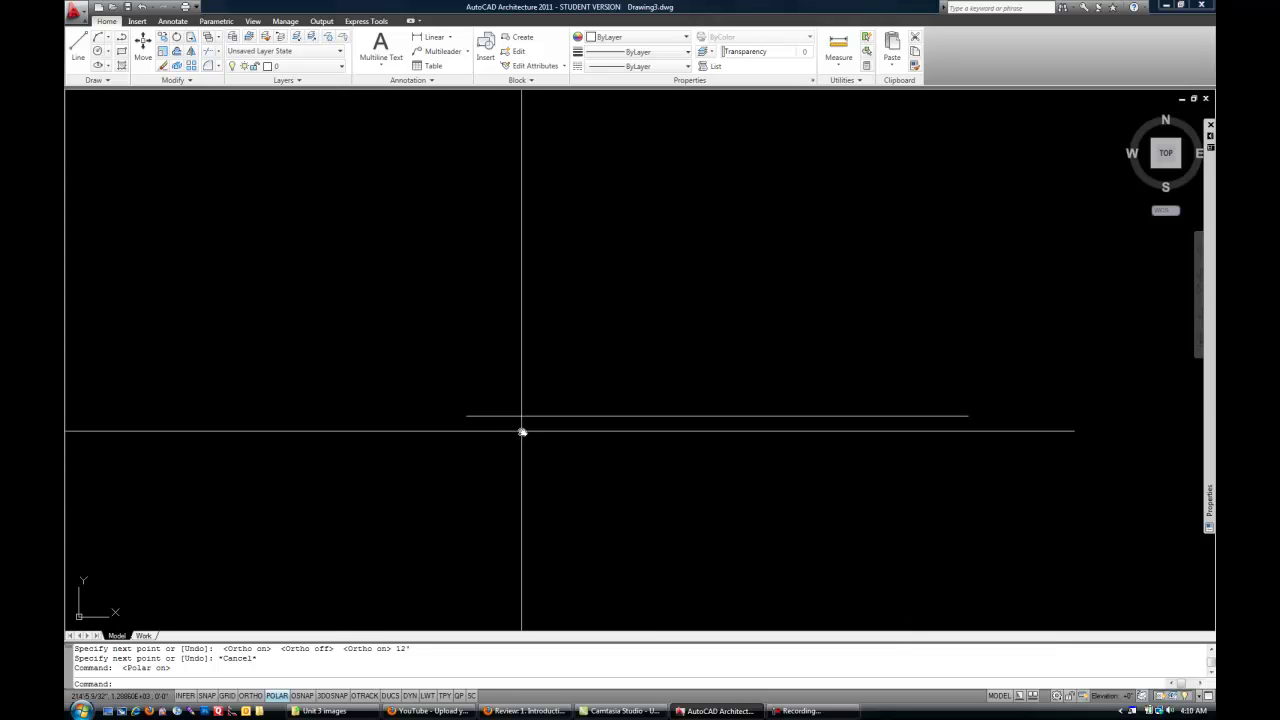
type("l")
key("Return")
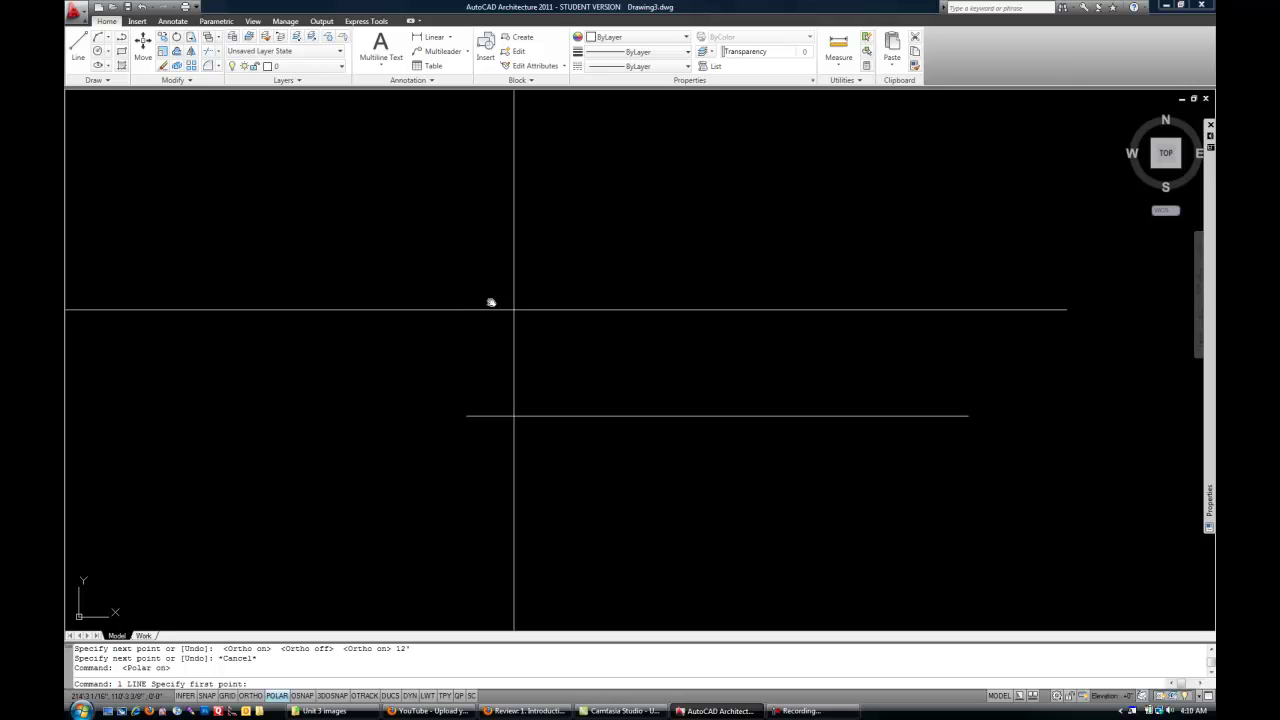
- Set the new line's start point above the lower line and enter 12'
left_click(454, 290)
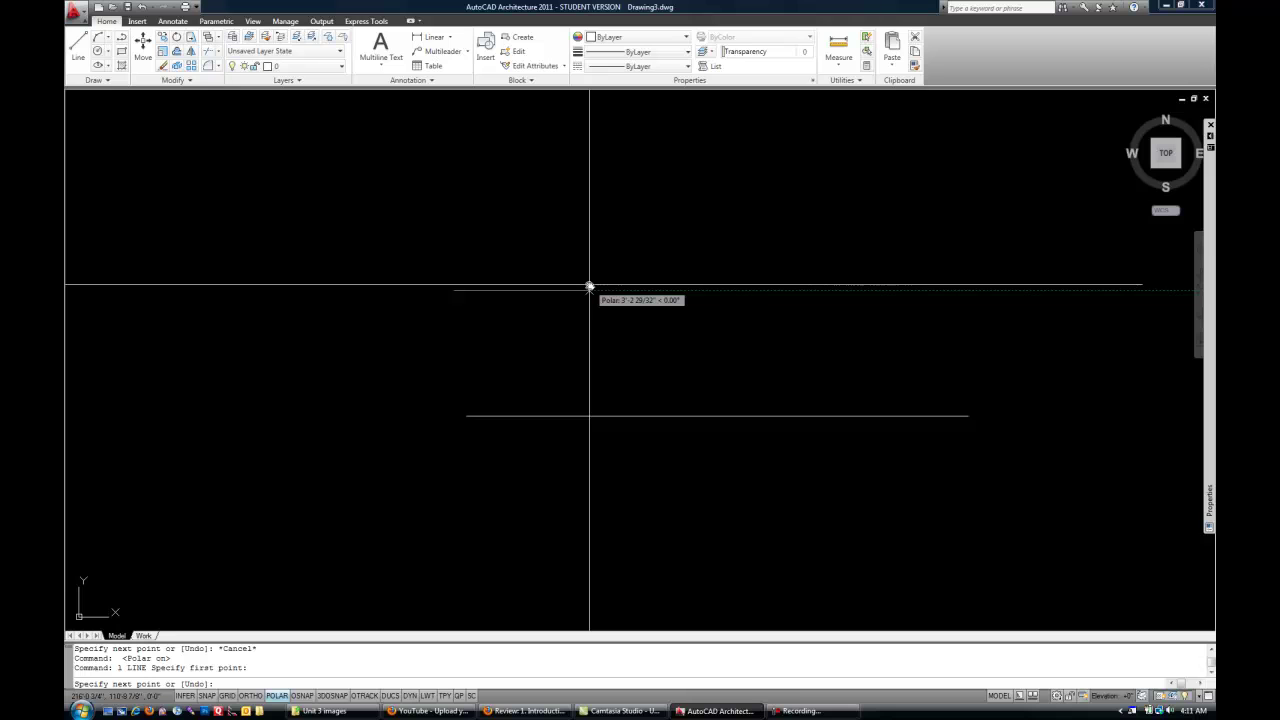
type("12'")
- Accept the 12' length, drawing the segment horizontally to the right
key("Return")
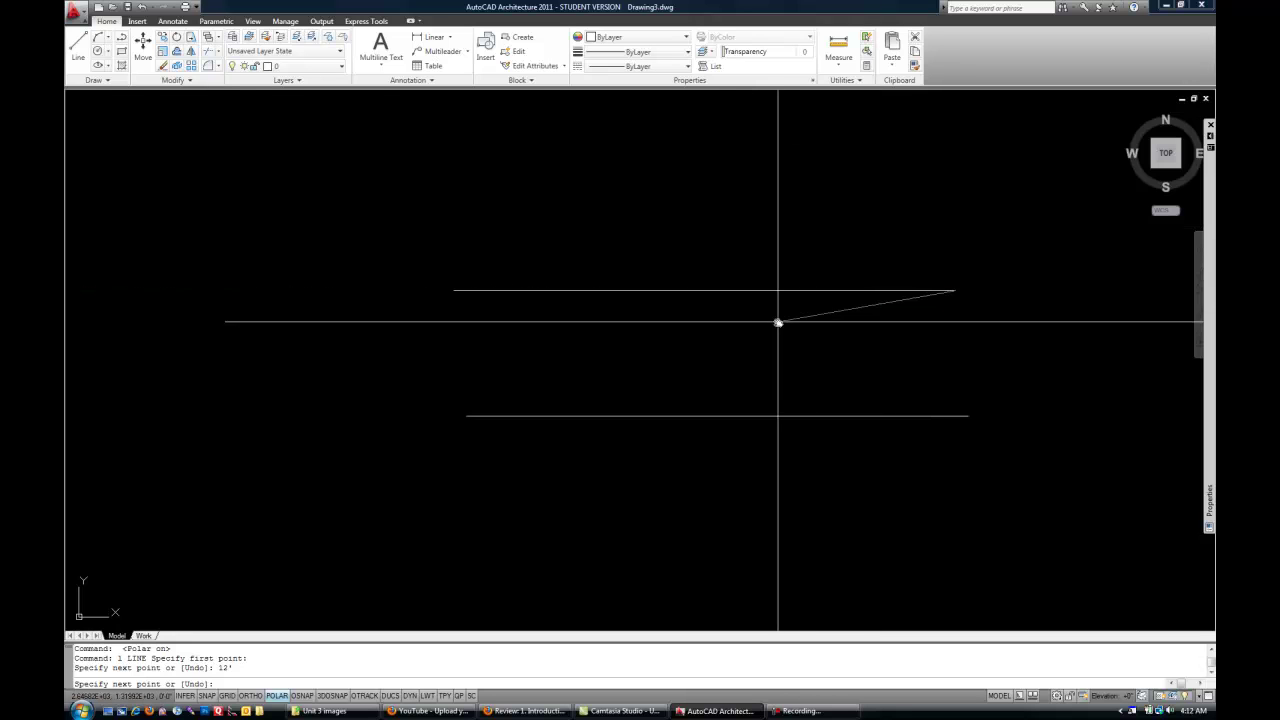
- End the line and keep the Polar Tracking increment angle at 45.00 in Drafting Settings
key("Escape")
key("Escape")
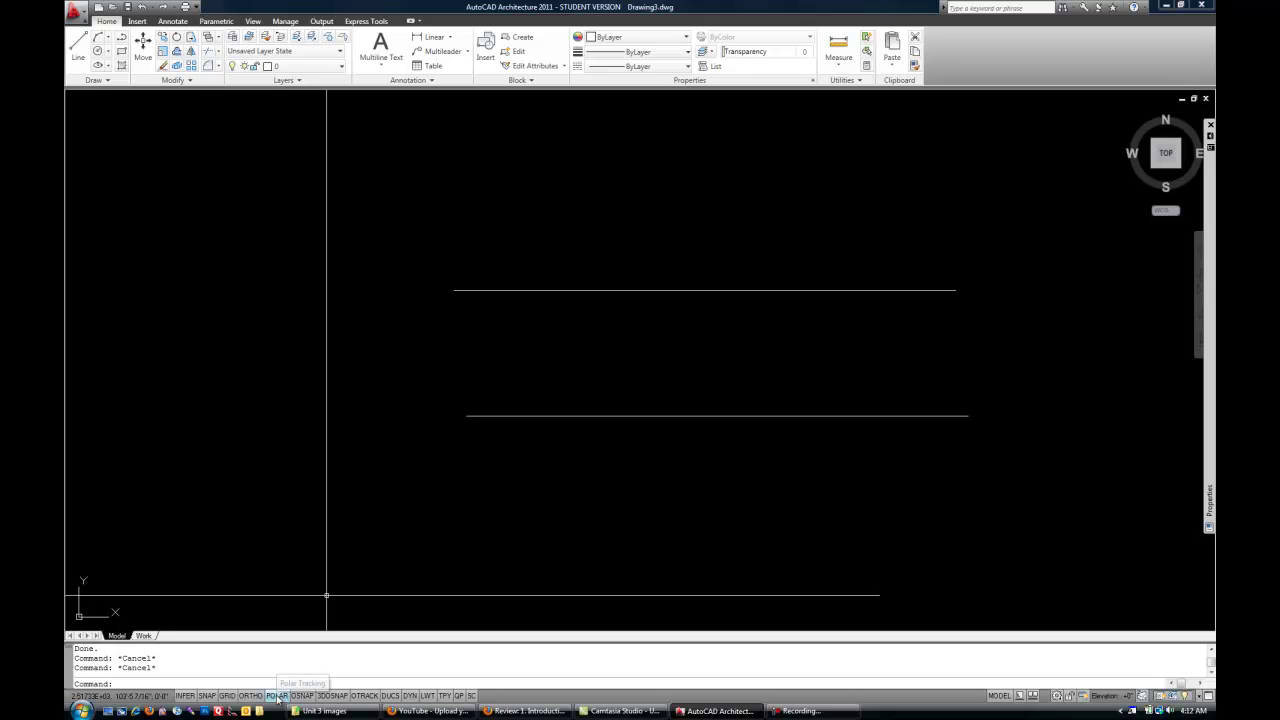
right_click(278, 697)
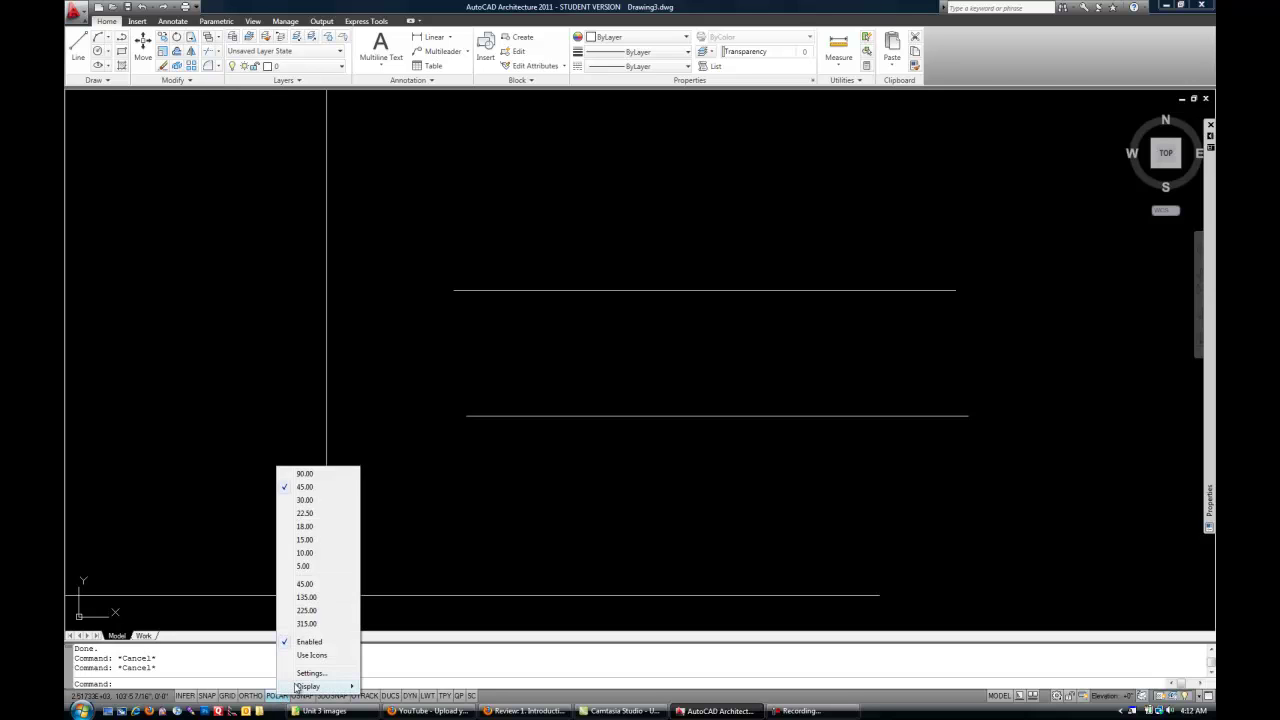
left_click(308, 674)
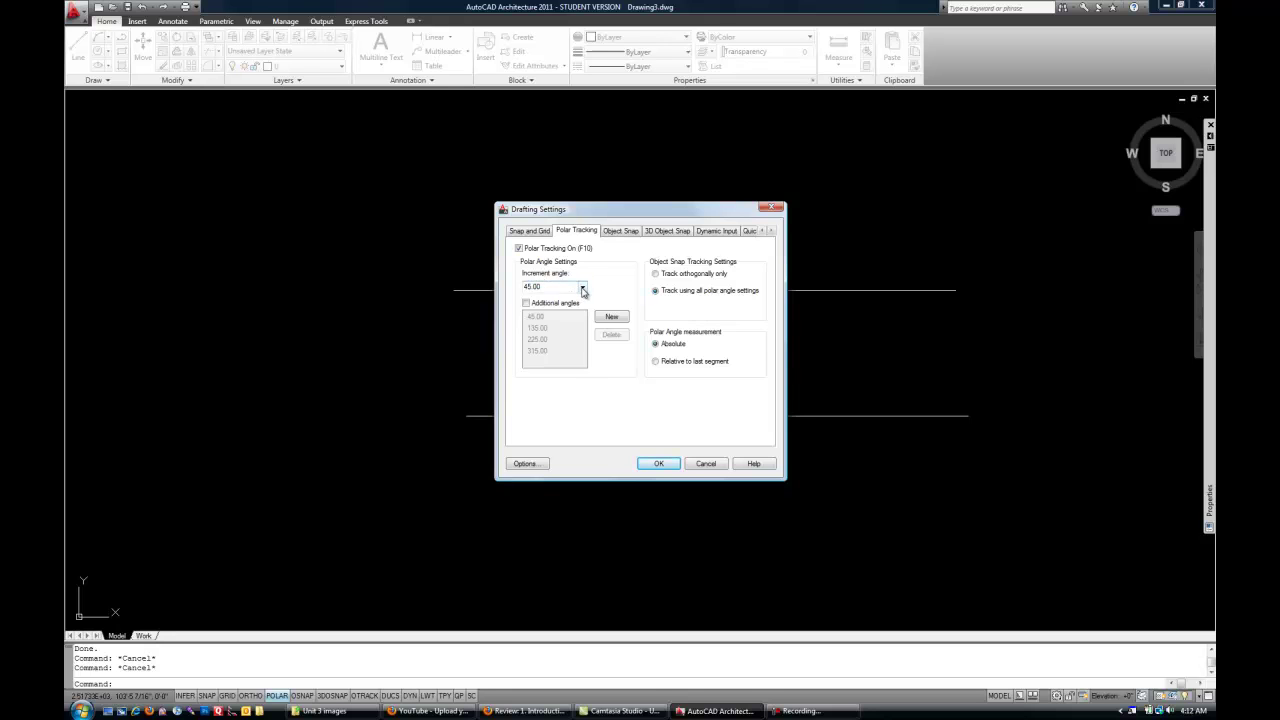
left_click(582, 286)
left_click(578, 305)
left_click(660, 463)
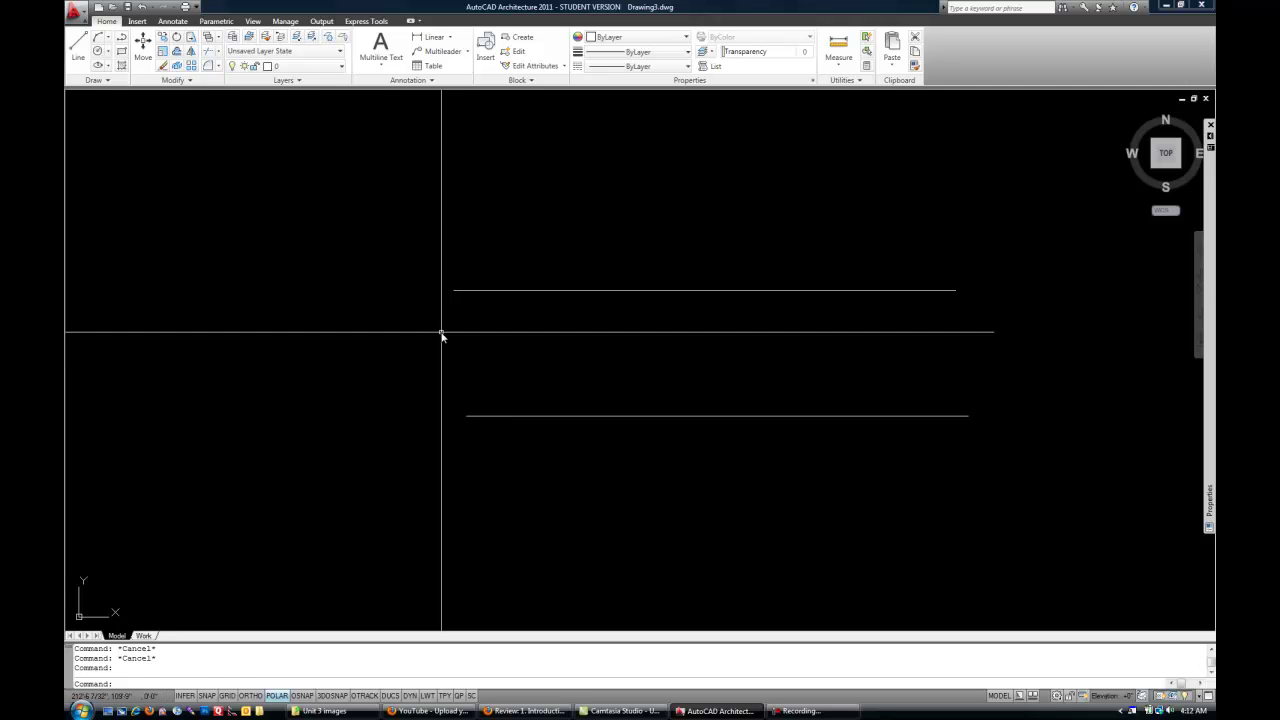
- Start a third line with L and set its first point in the drawing
type("l")
key("Return")
left_click(338, 362)
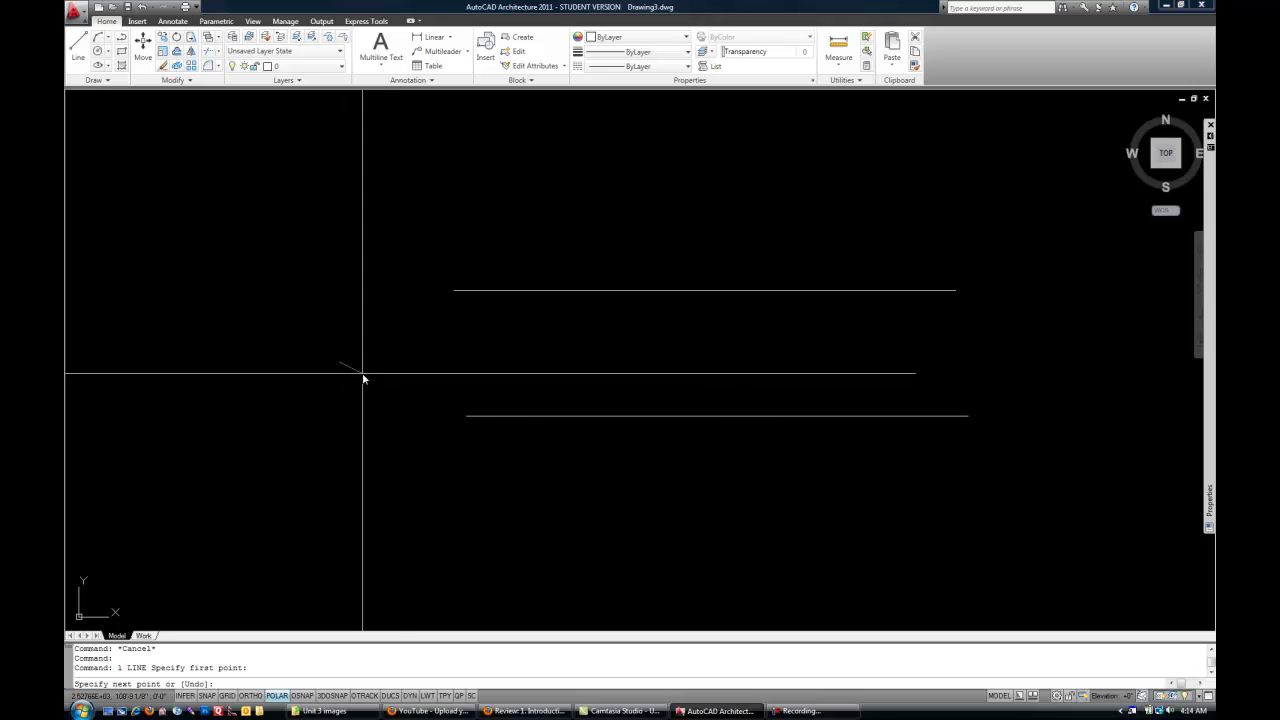
- Cancel the pending line, leaving only the two horizontal lines
key("Escape")
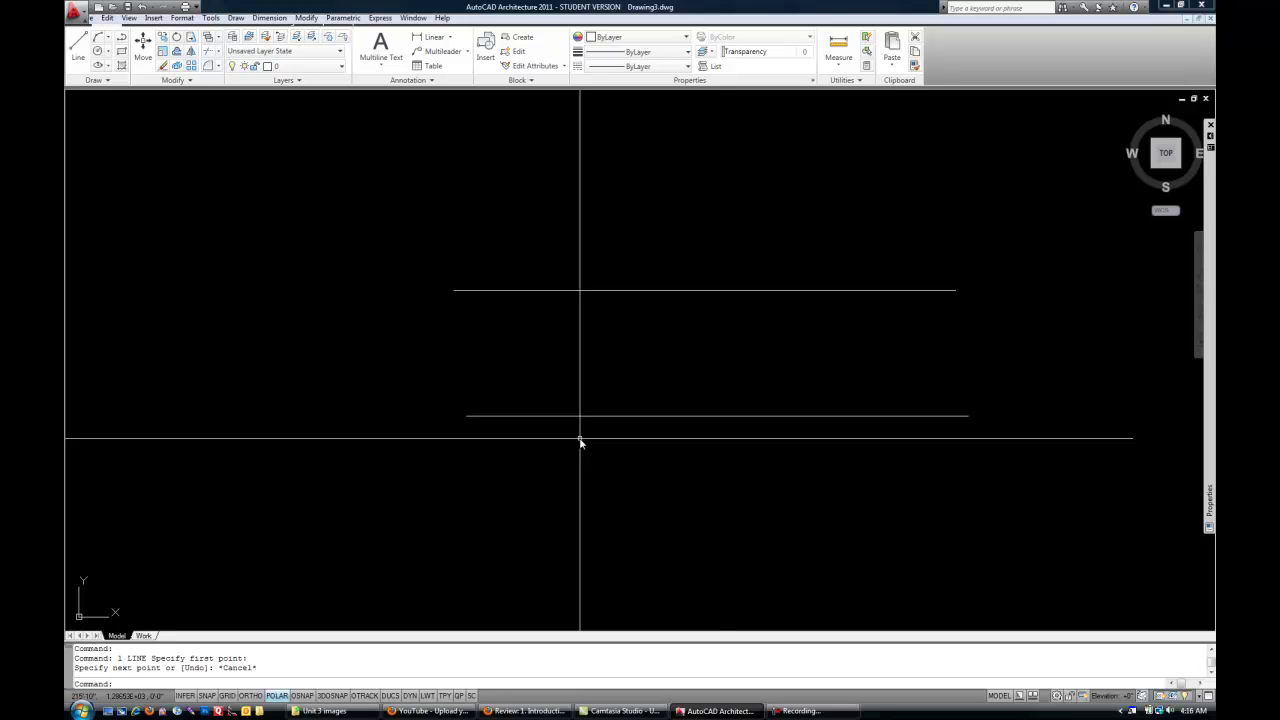
left_click(795, 711)
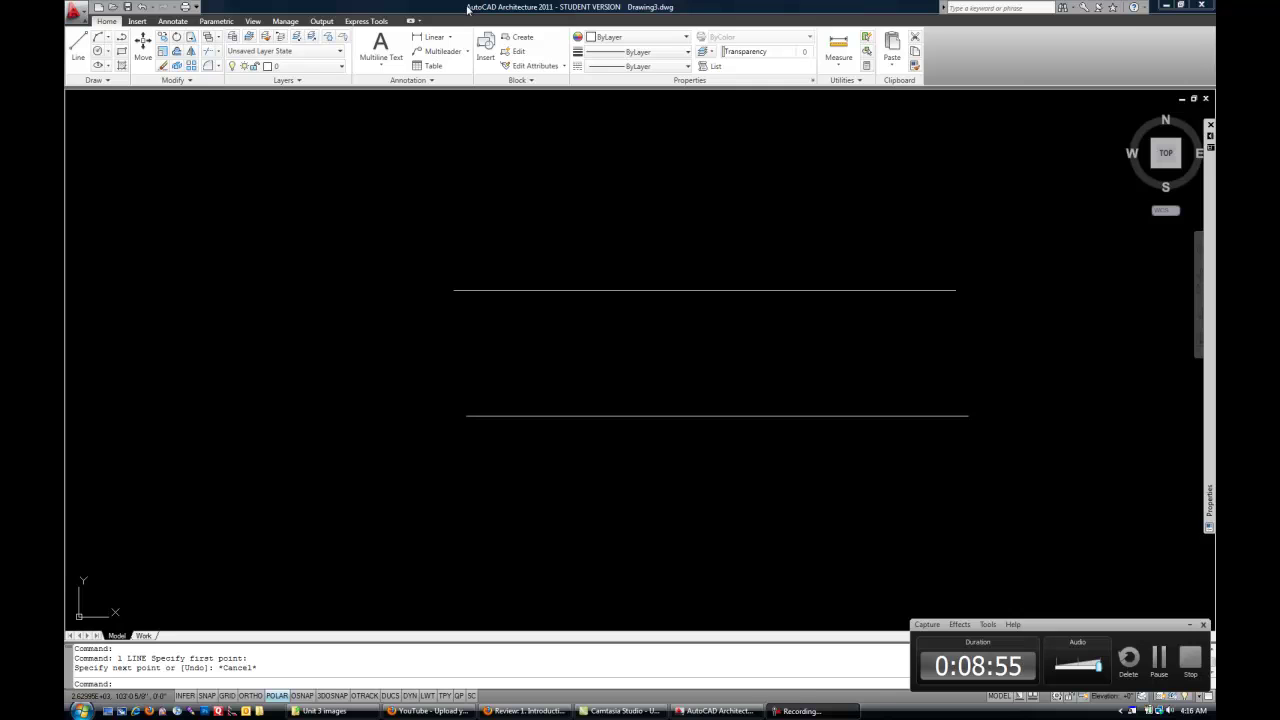
left_click(1188, 627)
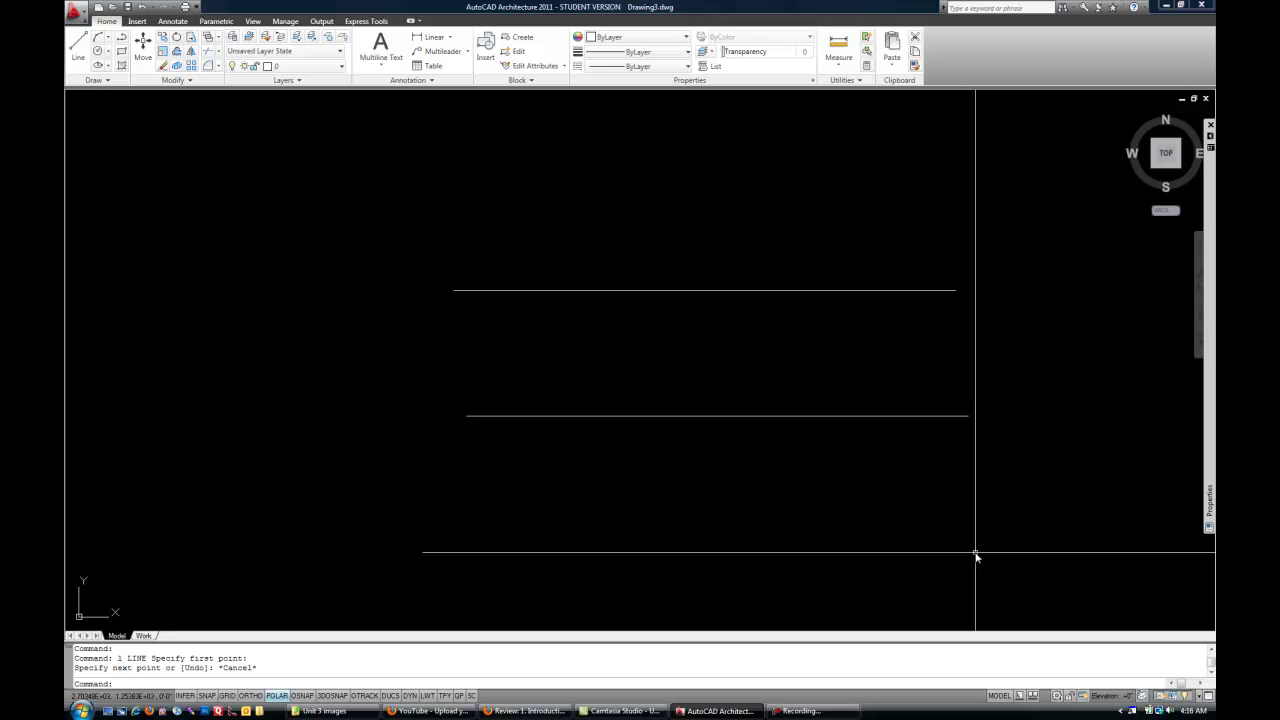
- Pan and zoom in on the right-hand ends of the two horizontal lines
middle_click_drag(966, 406, 794, 529)
scroll(817, 443, "up", 2)
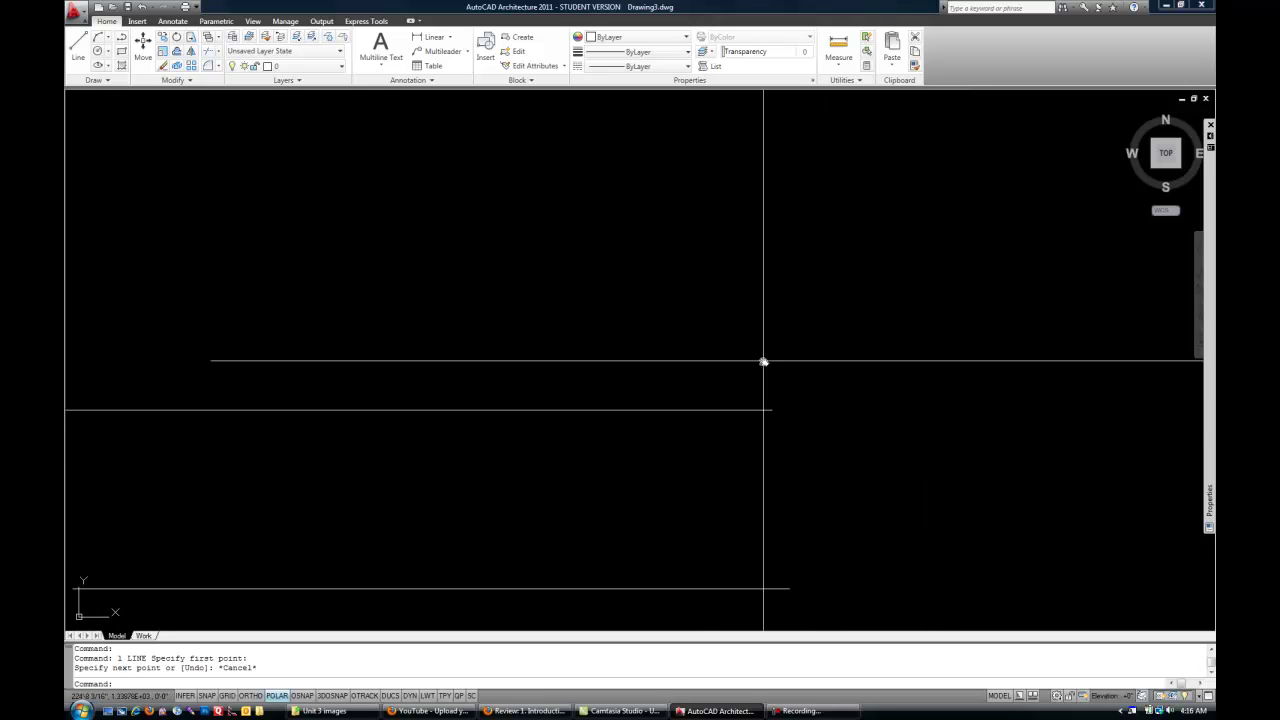
- Draw a vertical line at 90° up from the upper horizontal line's right endpoint
type("l")
key("Return")
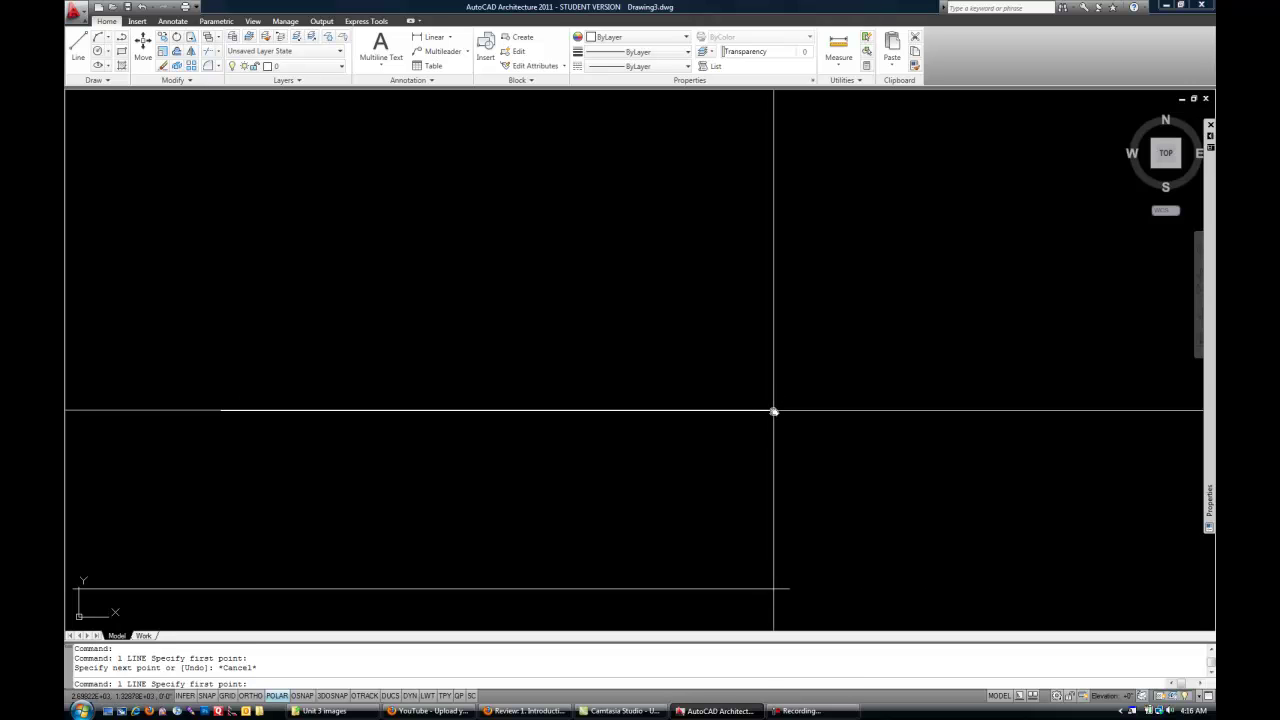
left_click(773, 410)
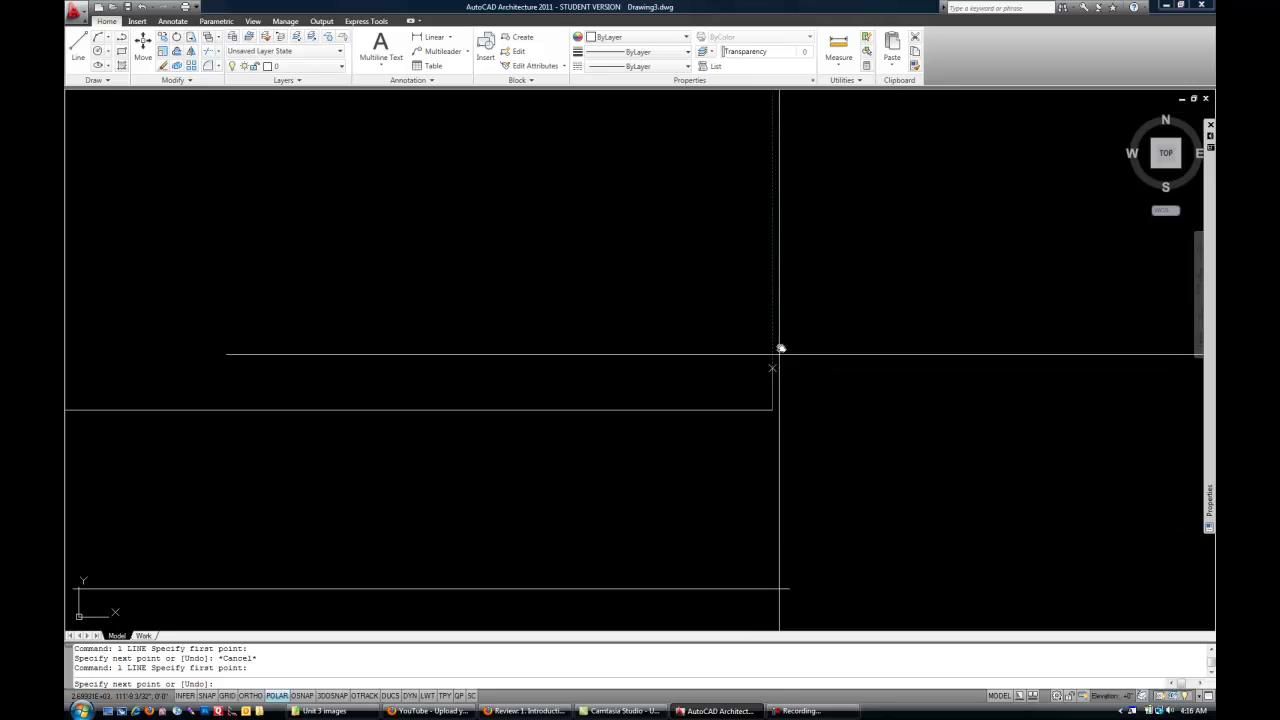
left_click(773, 220)
key("Return")
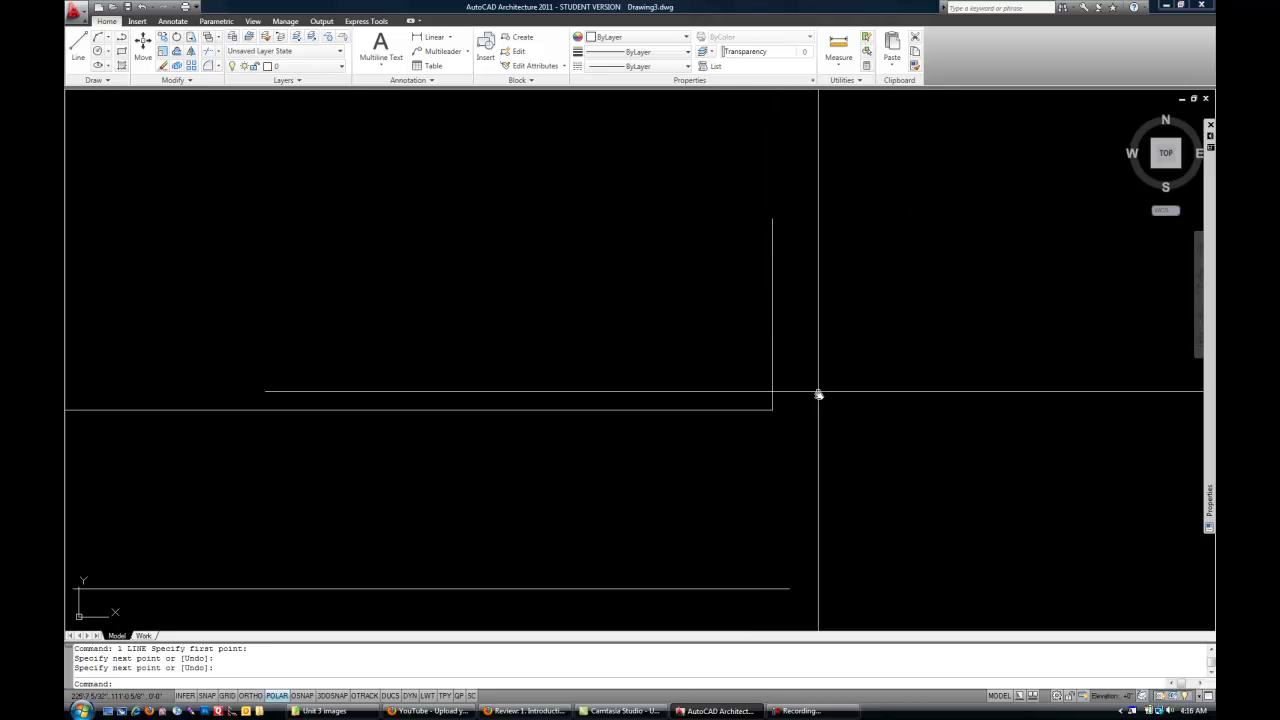
- Erase the short vertical line with a crossing window and recentre the horizontal lines
scroll(805, 413, "up", 3)
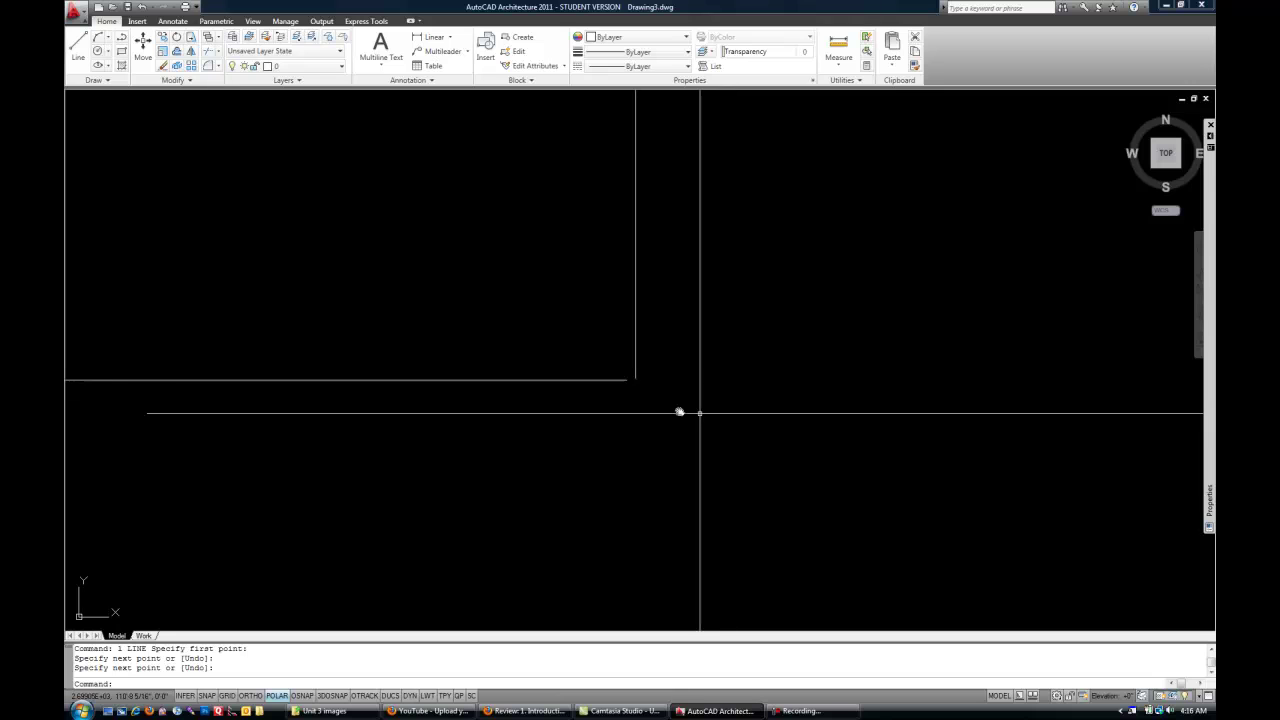
scroll(690, 412, "down", 4)
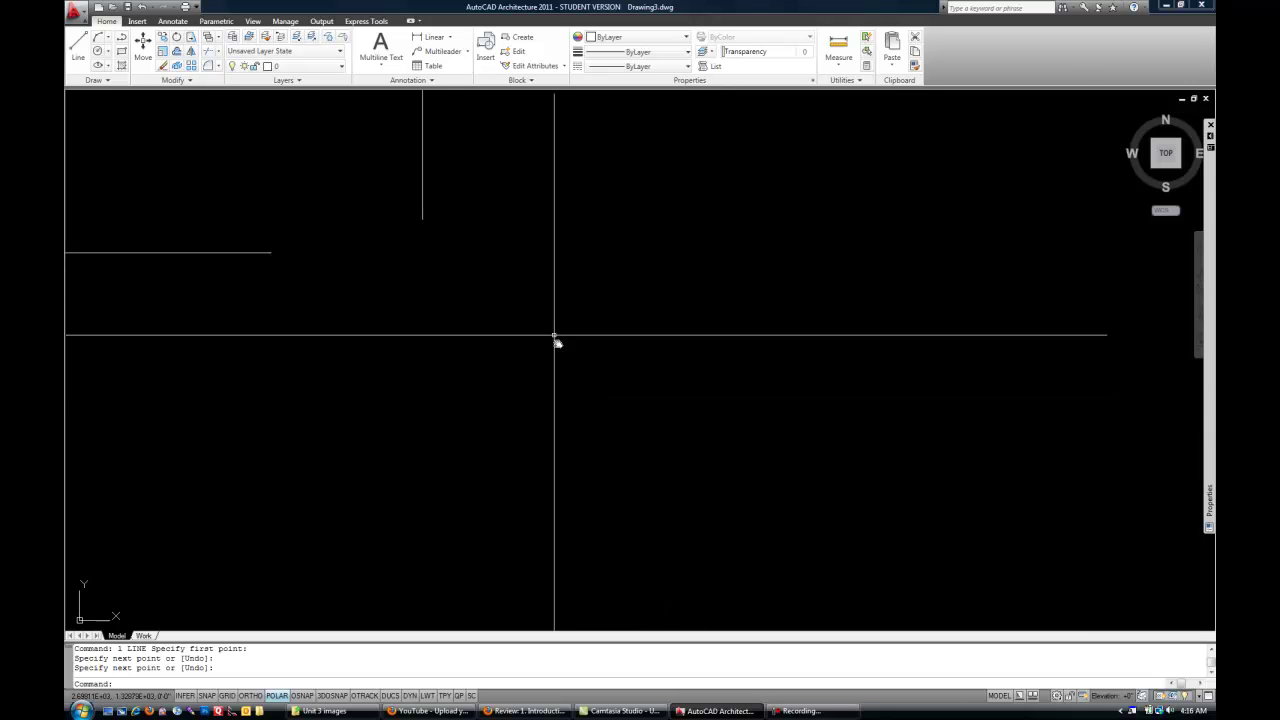
middle_click_drag(557, 343, 774, 497)
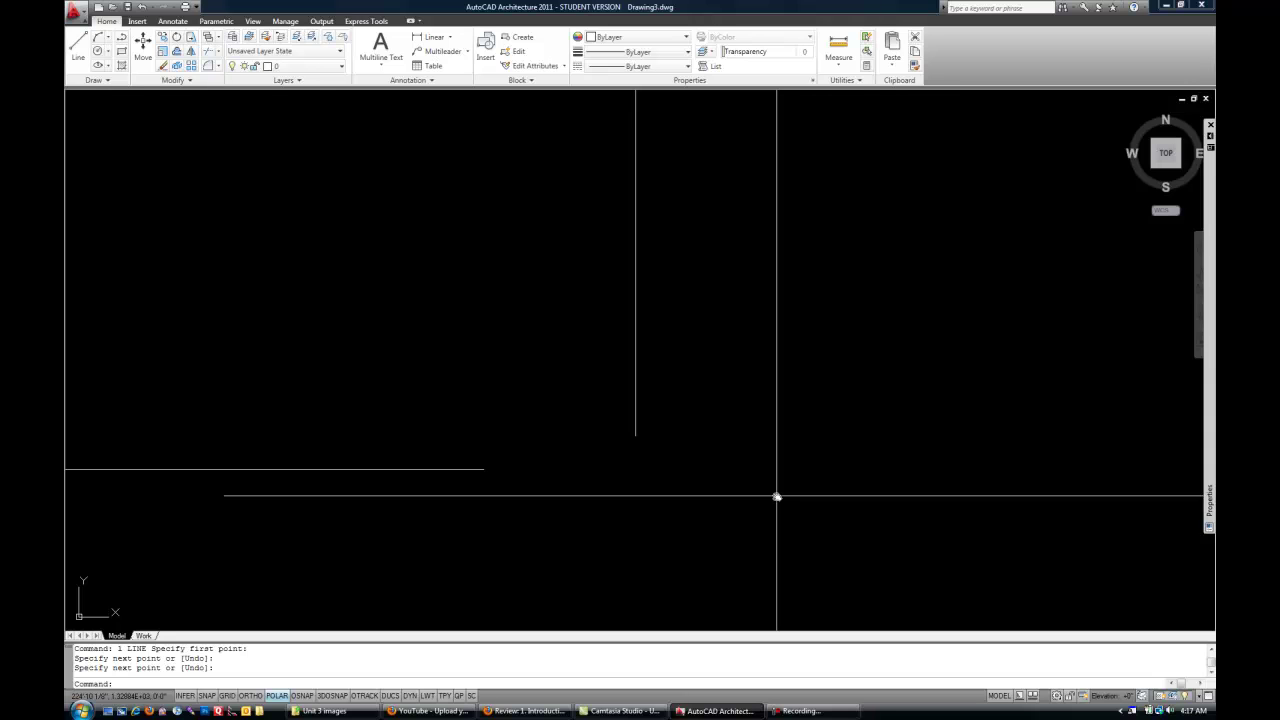
left_click(716, 231)
left_click(559, 320)
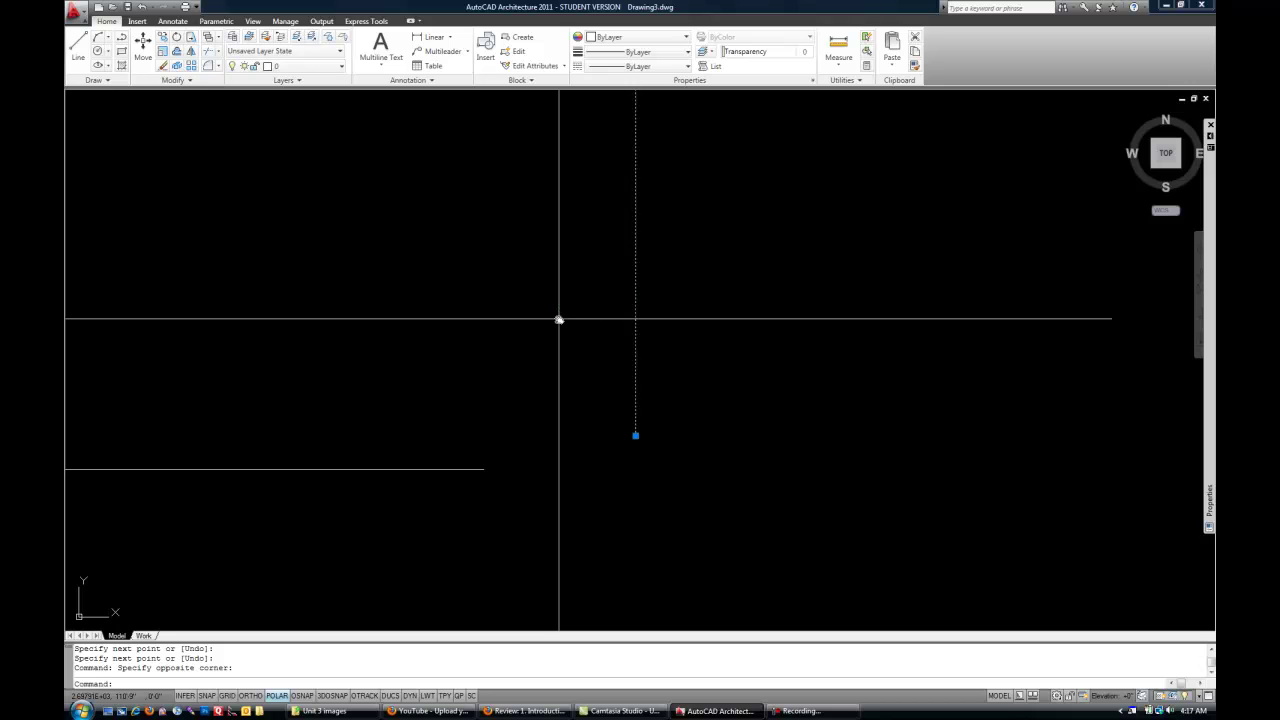
key("Delete")
scroll(635, 317, "down", 3)
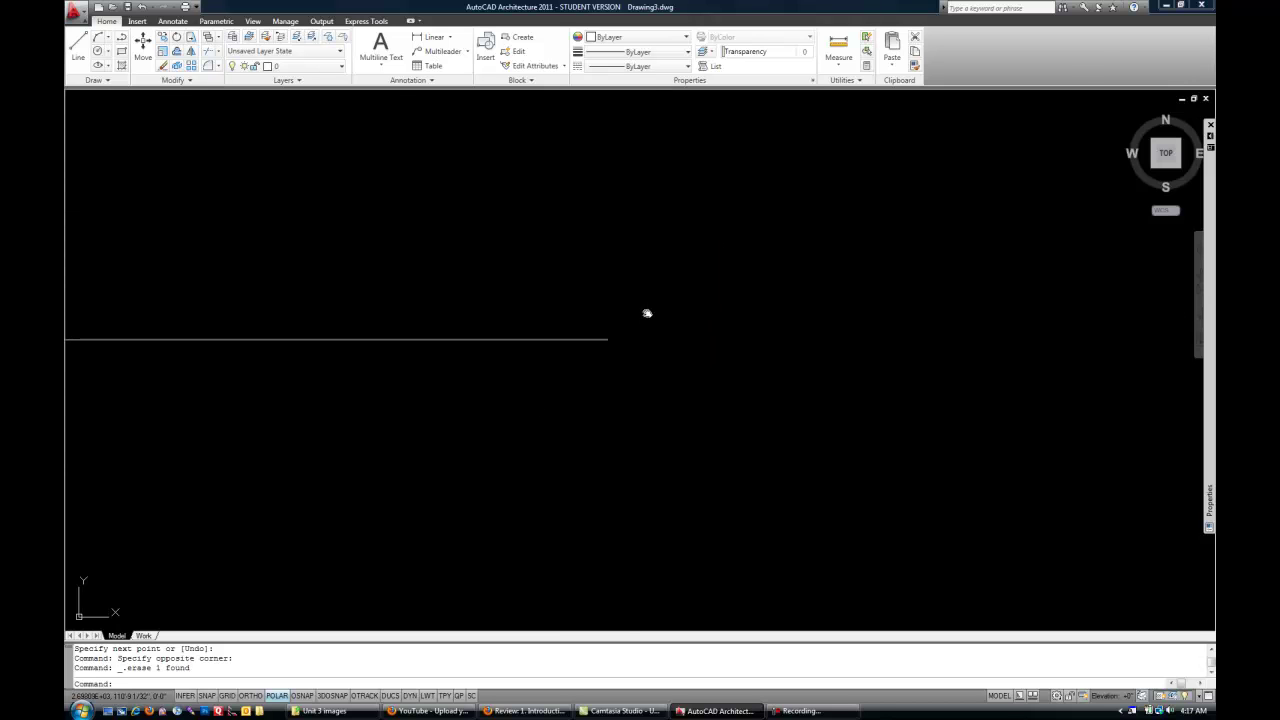
mouse_move(646, 311)
middle_mouse_down()
mouse_move(609, 427)
mouse_move(629, 371)
mouse_move(686, 429)
middle_mouse_up()
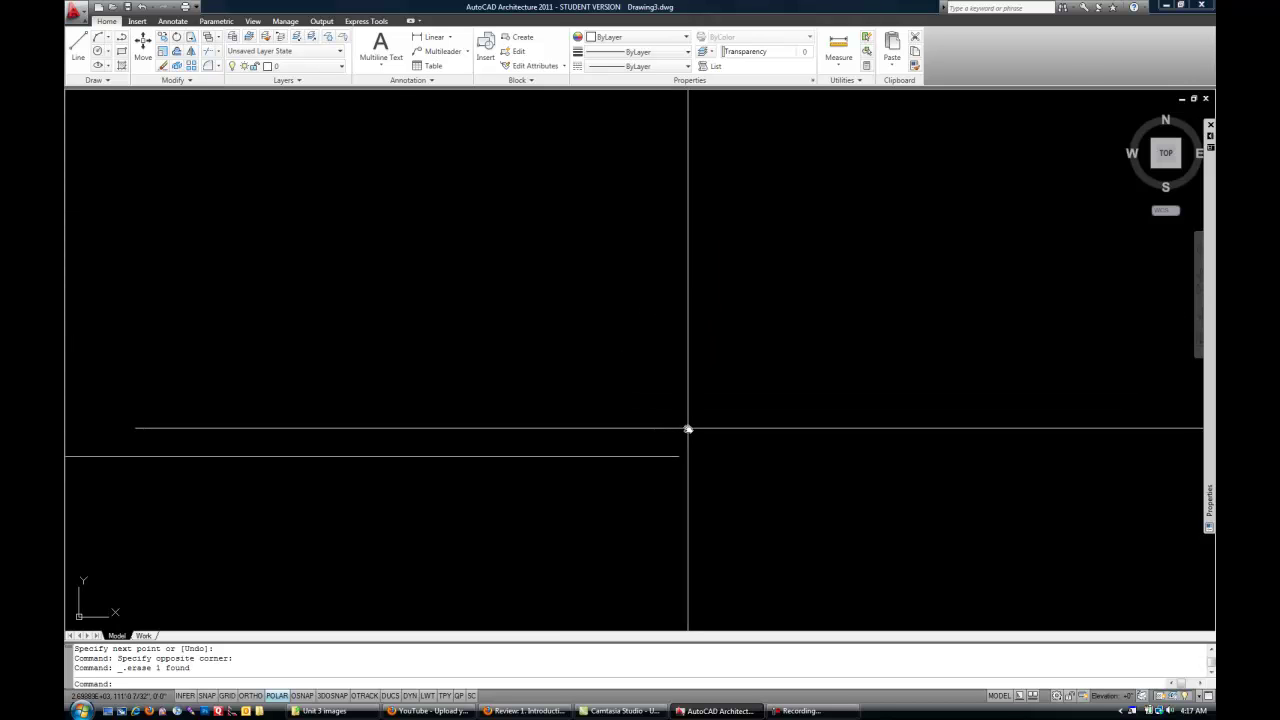
mouse_move(812, 433)
middle_mouse_down()
mouse_move(457, 580)
mouse_move(420, 674)
middle_mouse_up()
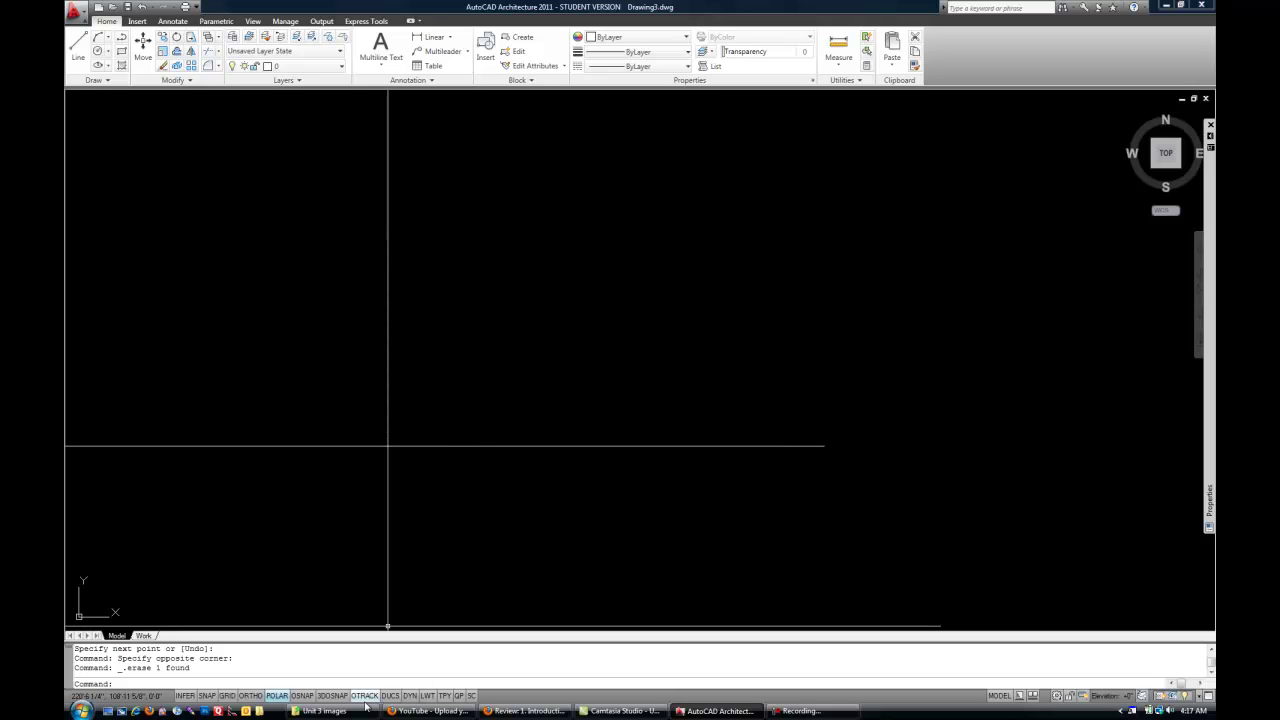
- Enable OSNAP and start a line at the lower horizontal line's right endpoint
left_click(302, 695)
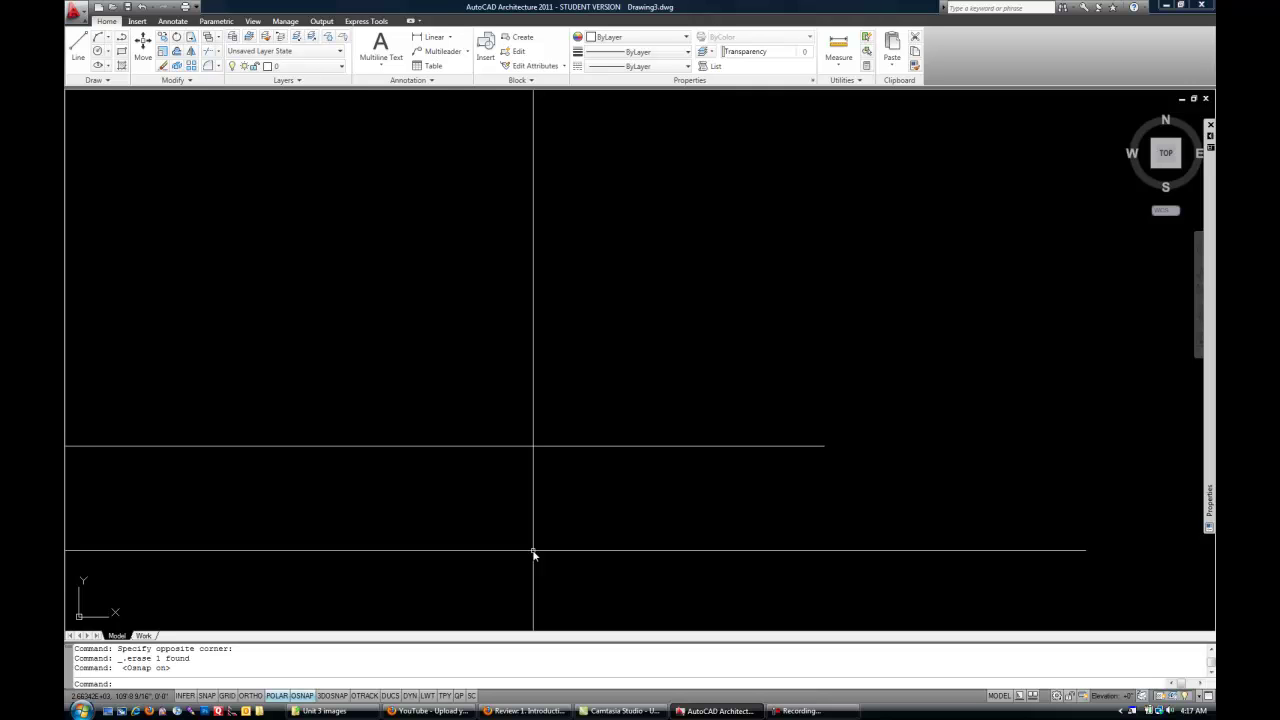
type("l")
key("Return")
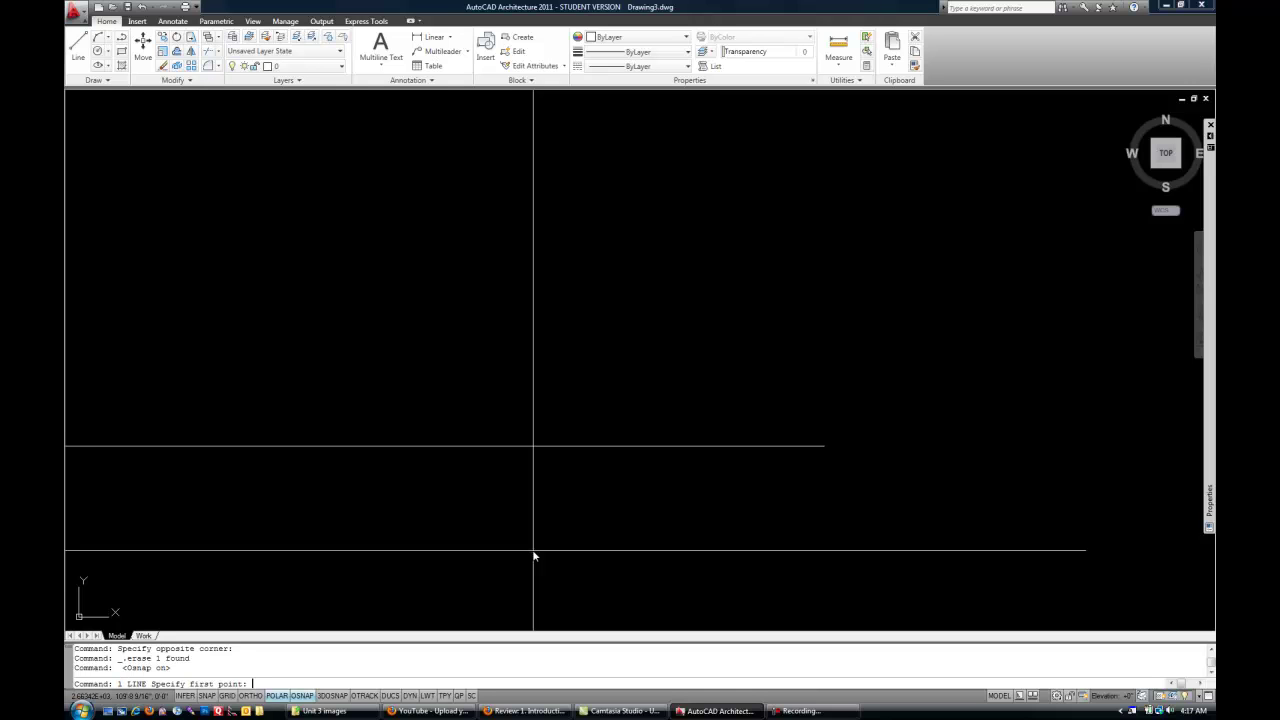
left_click(824, 446)
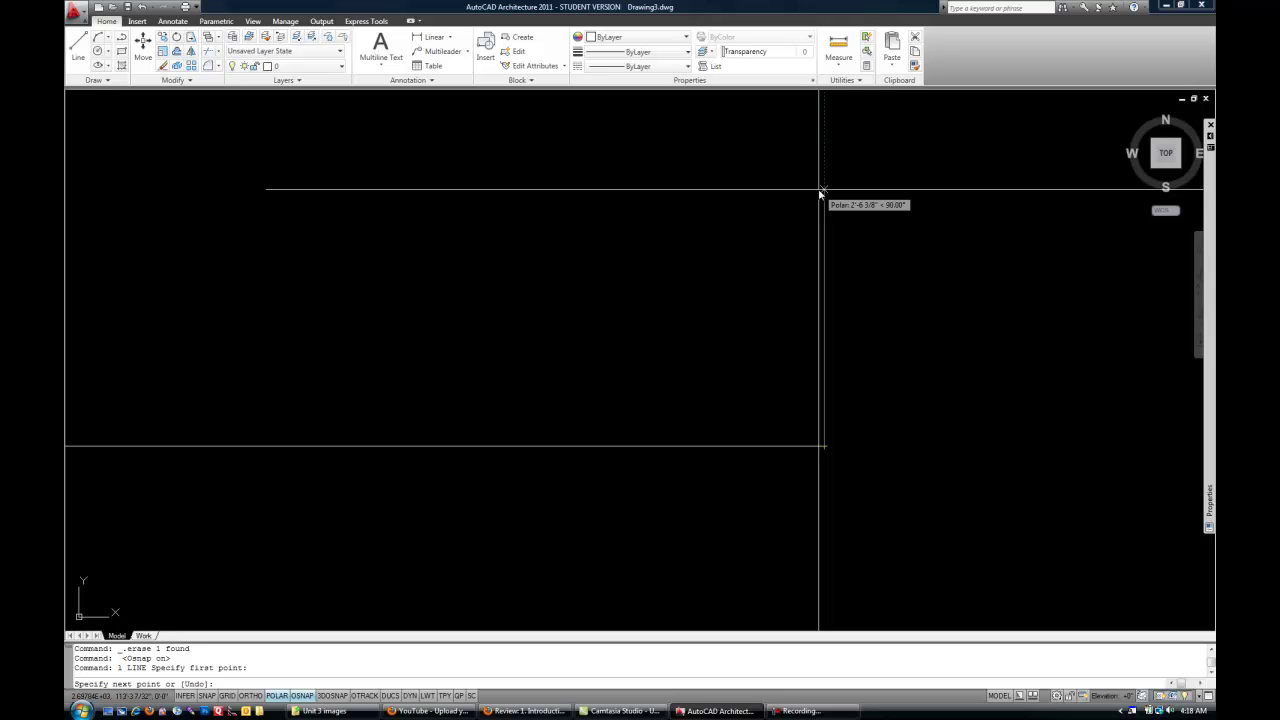
- Finish the slanted side at the other horizontal line's right endpoint, then view the whole outline
middle_click_drag(800, 250, 819, 382)
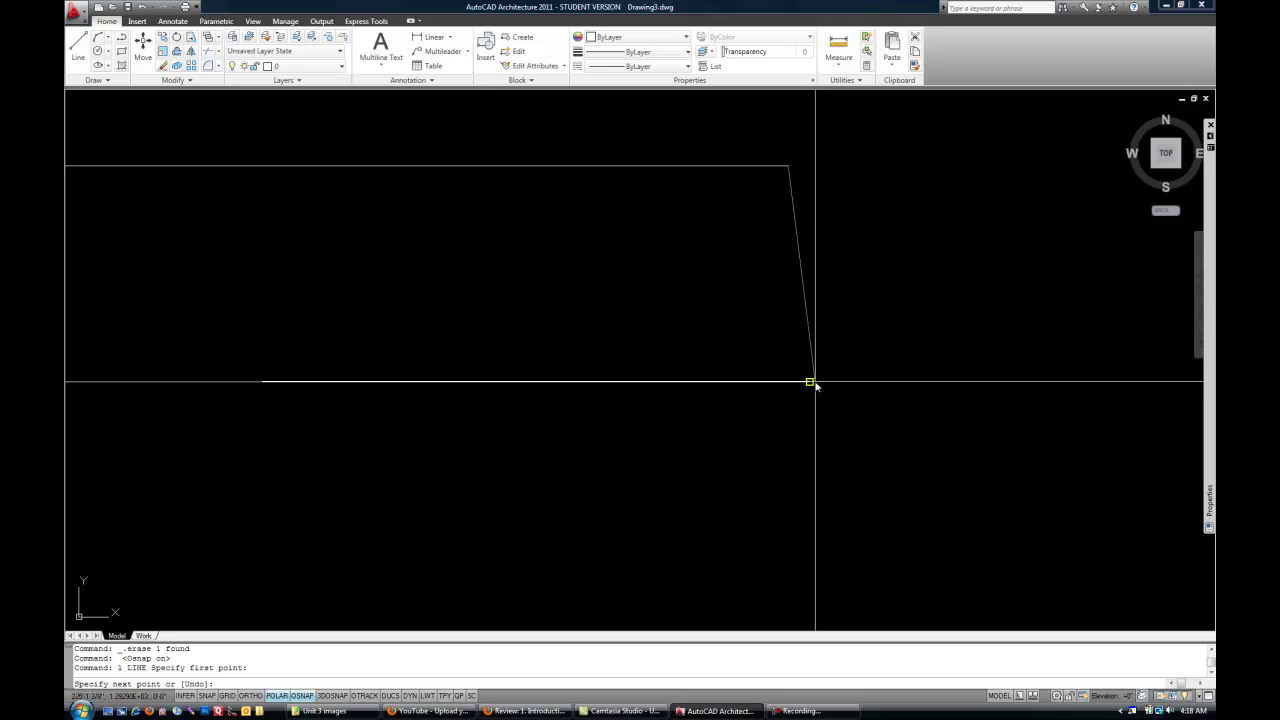
left_click(811, 382)
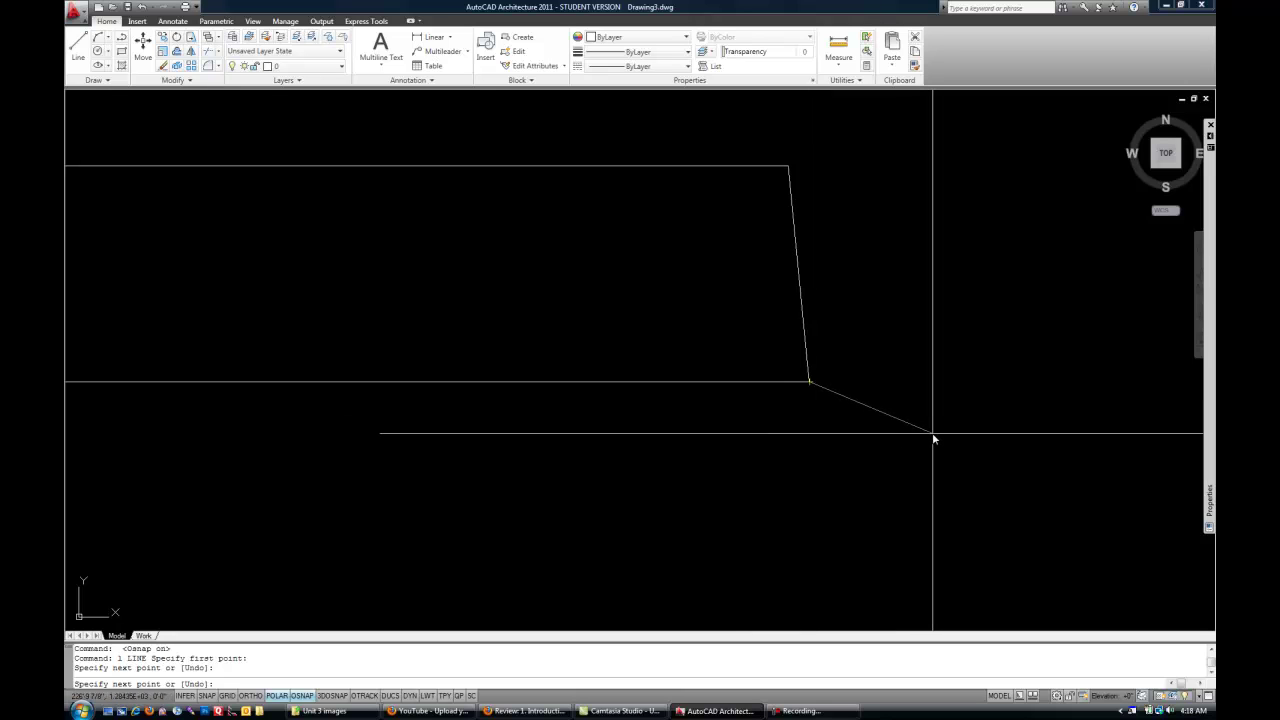
key("Return")
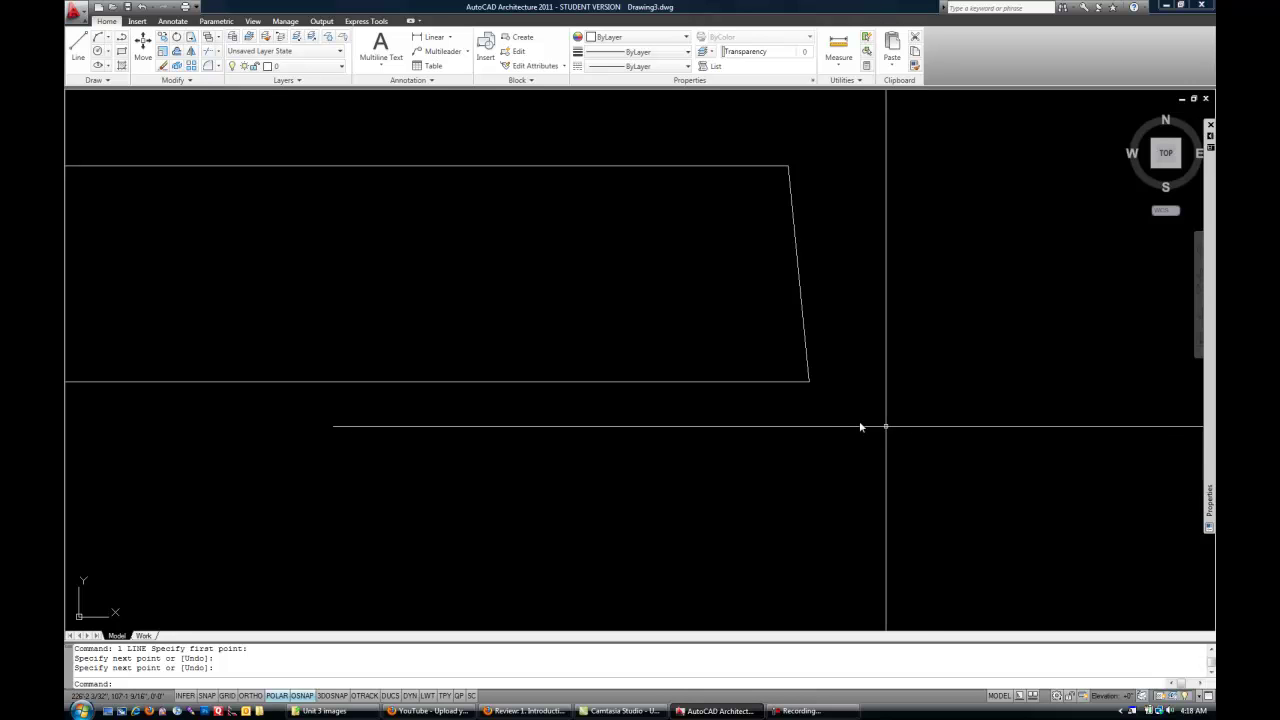
scroll(825, 416, "down", 2)
middle_click_drag(820, 414, 771, 486)
scroll(803, 446, "up", 1)
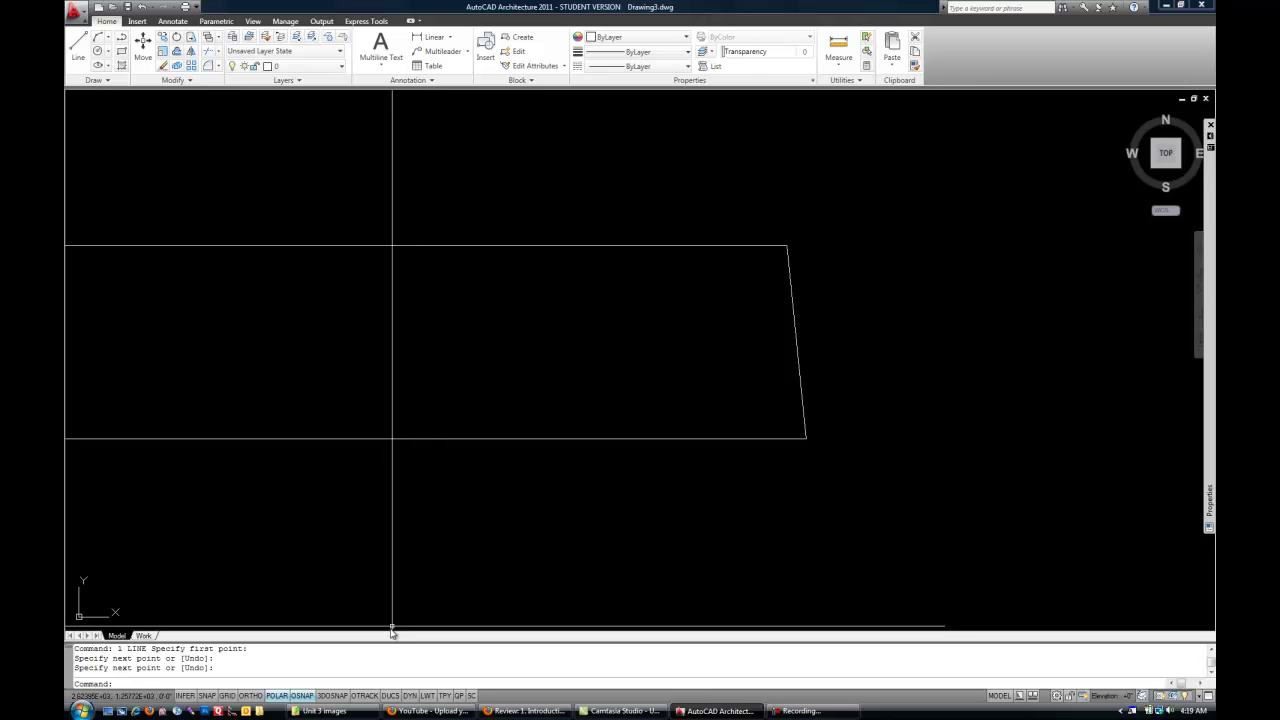
right_click(303, 697)
left_click(334, 673)
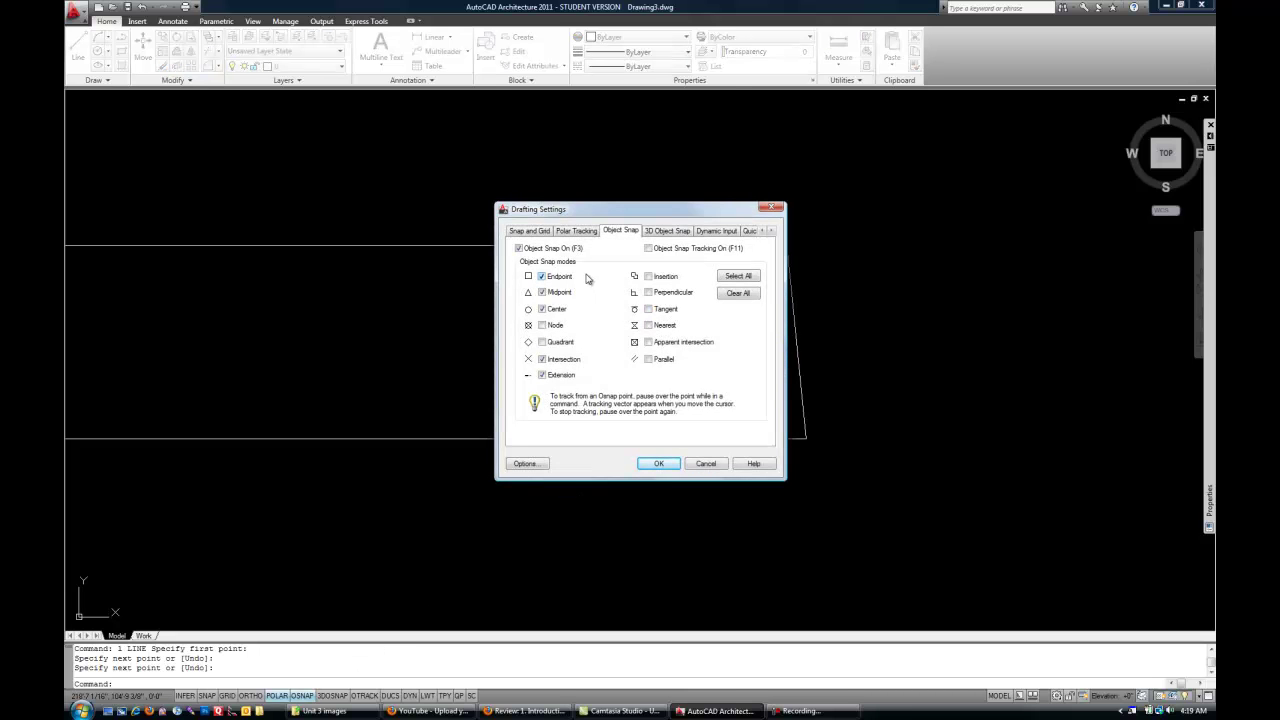
- Draw a short vertical line straight up from the top edge's midpoint snap
mouse_move(573, 277)
mouse_move(549, 317)
left_click(659, 463)
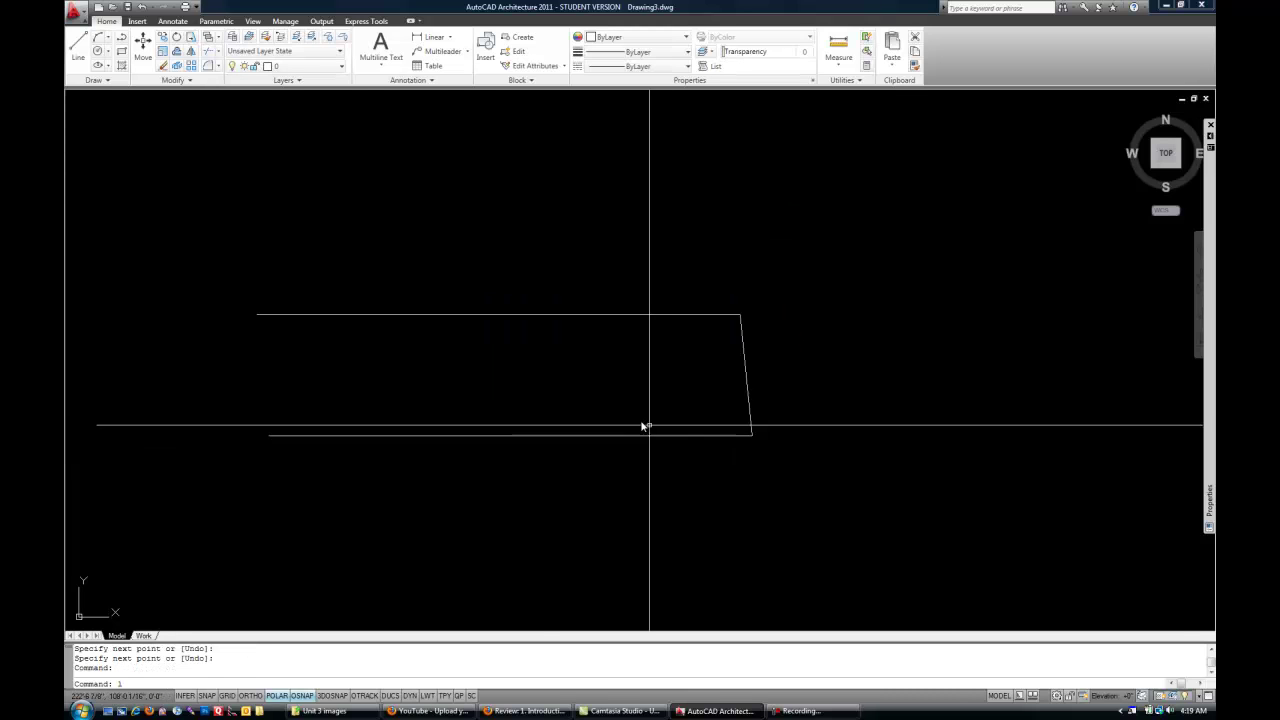
type("l")
key("Return")
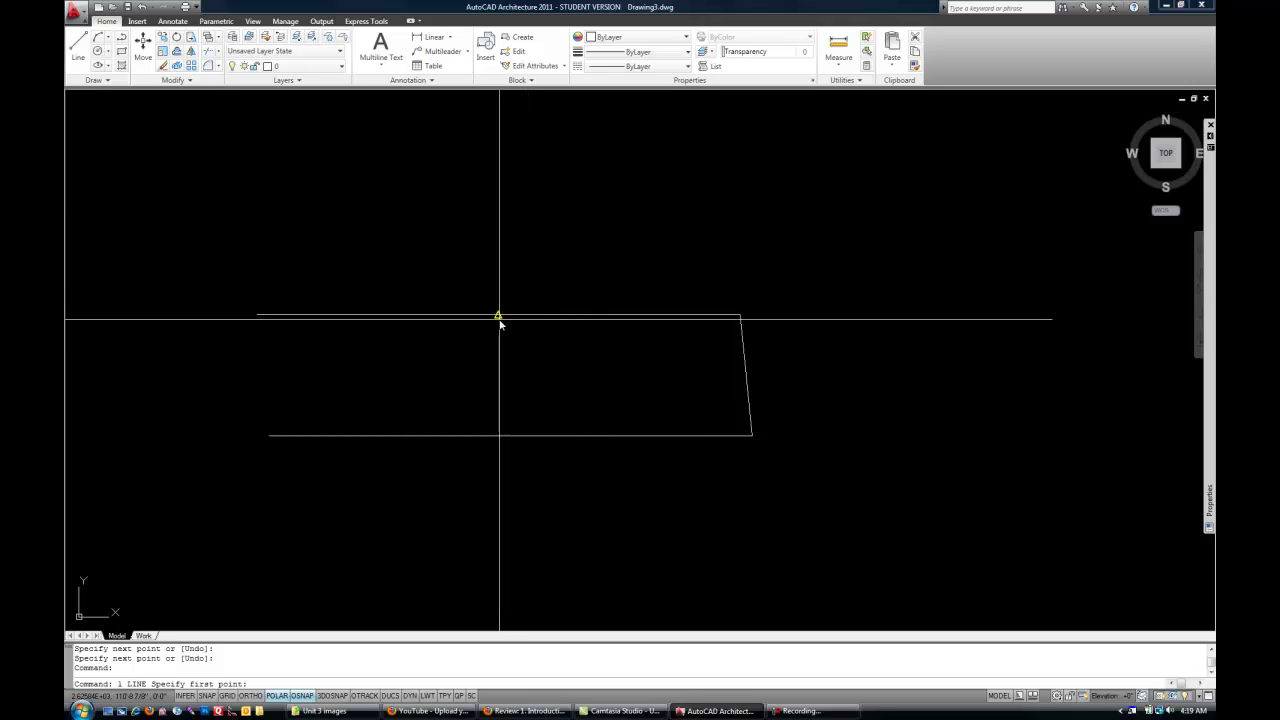
left_click(499, 314)
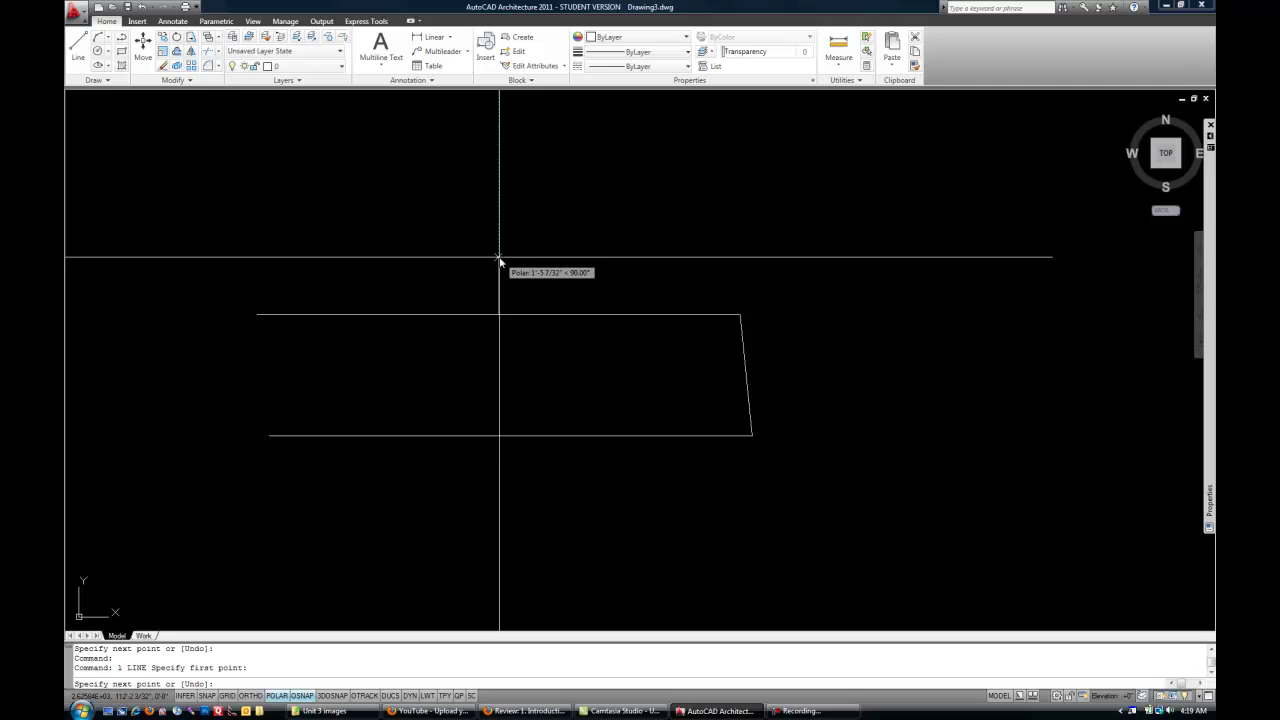
left_click(499, 258)
key("Return")
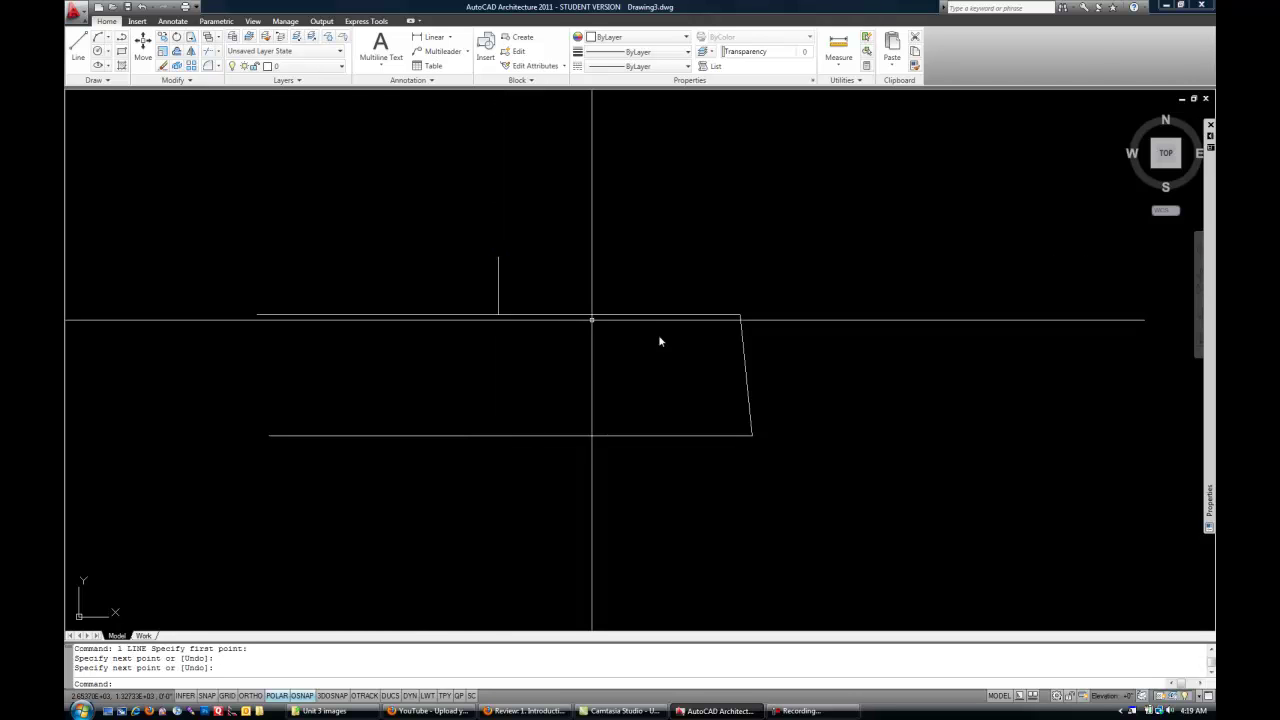
middle_click_drag(520, 345, 641, 411)
scroll(603, 383, "up", 2)
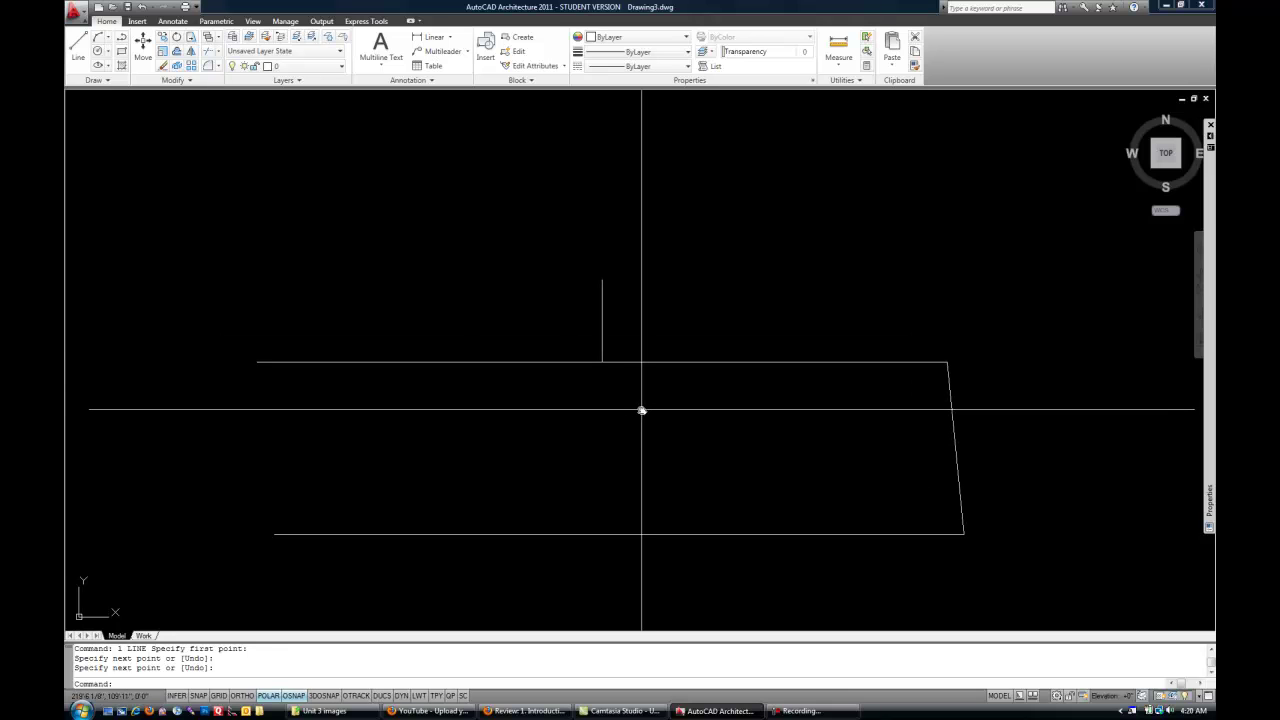